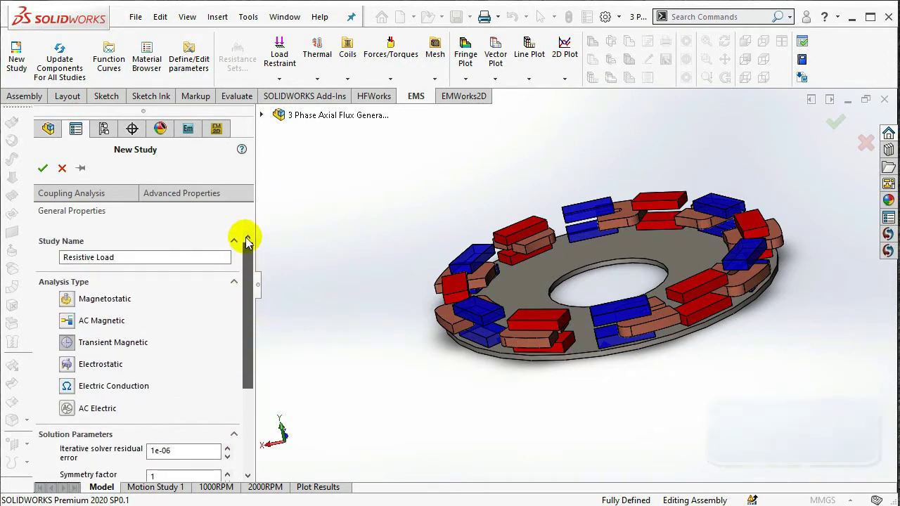
# - Enable motion coupling for the Resistive Load study and select the Rotor_Magnetico_12p-01_Assy<1> assembly as the moving component
pyautogui.click(116, 195)
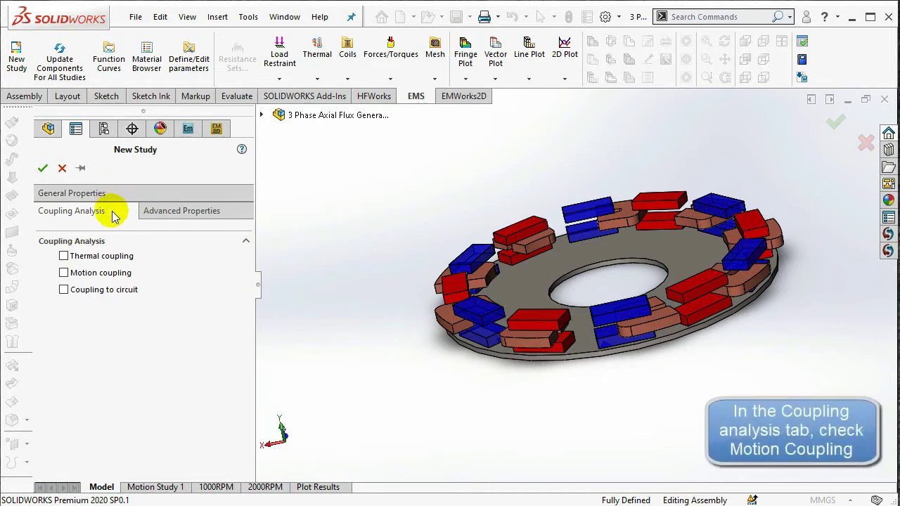
pyautogui.click(111, 280)
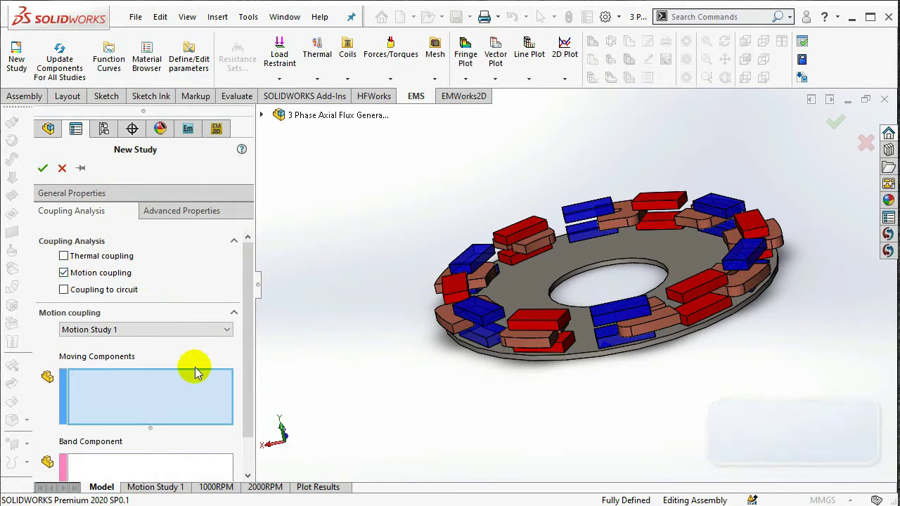
pyautogui.click(260, 115)
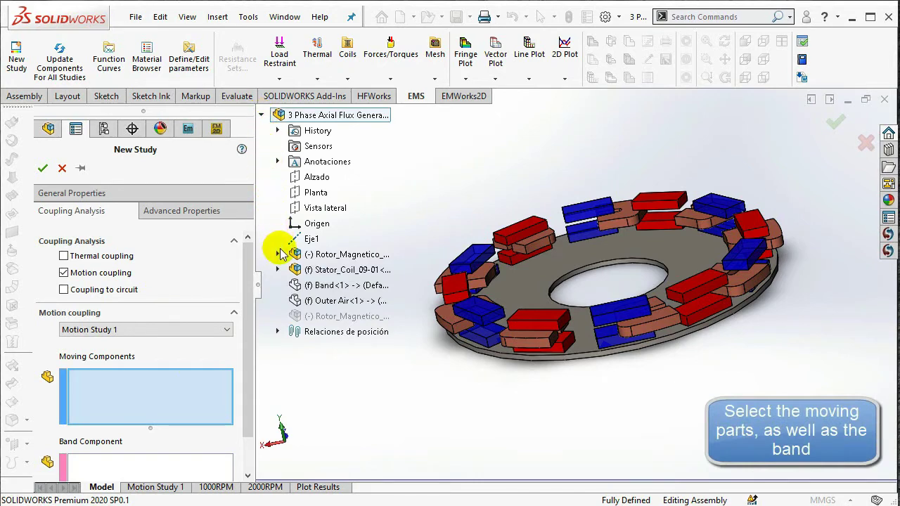
pyautogui.click(329, 257)
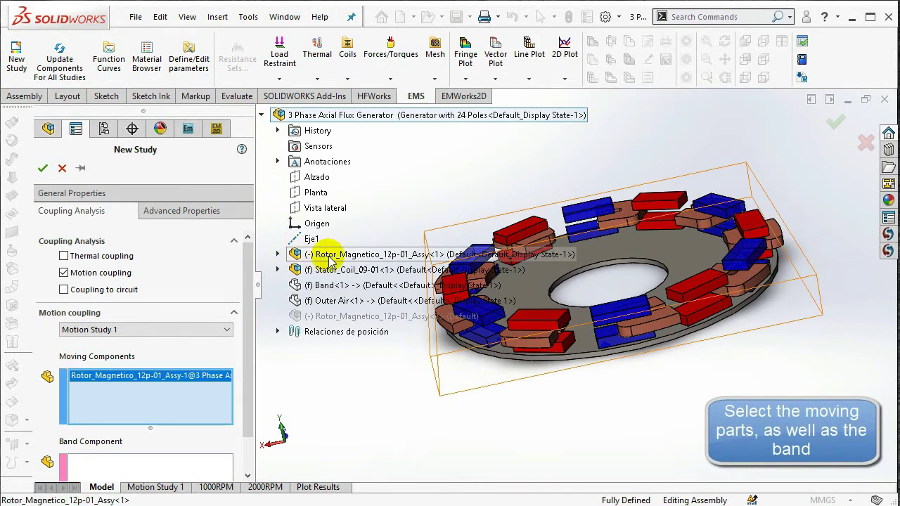
# - Assign Band<1> as the band component, enable coupling to circuit, and accept the new study
pyautogui.scroll(-2, 250, 273)
pyautogui.click(176, 455)
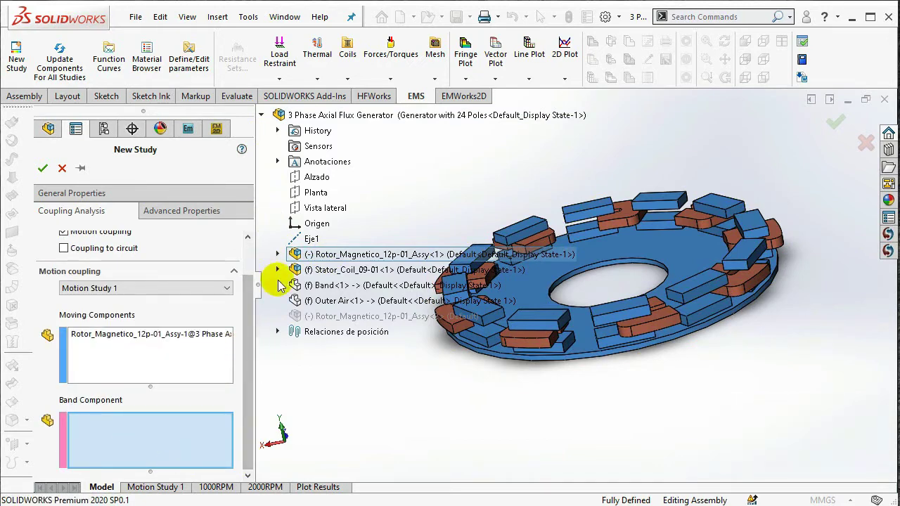
pyautogui.click(309, 285)
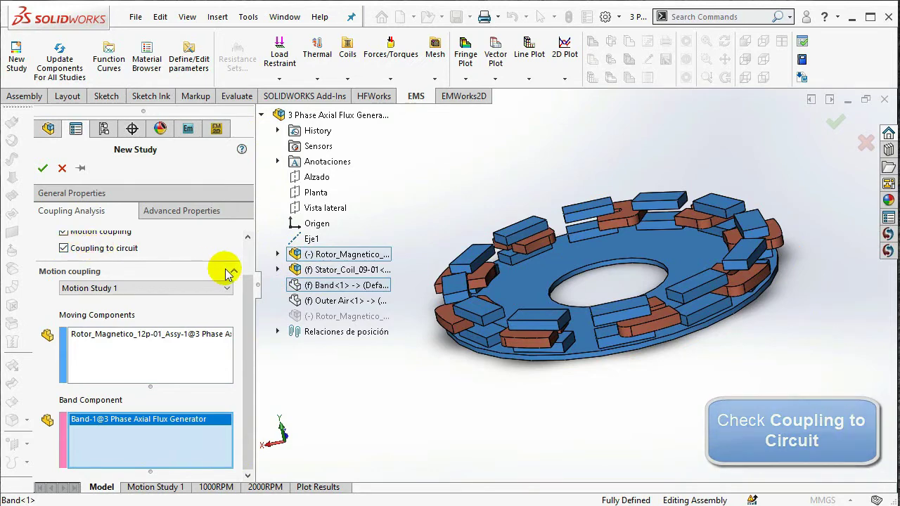
pyautogui.click(248, 239)
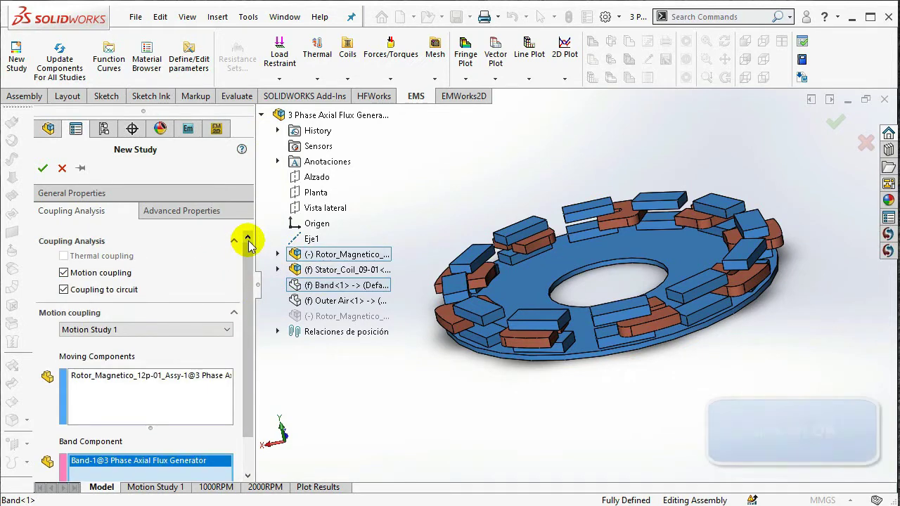
pyautogui.click(42, 169)
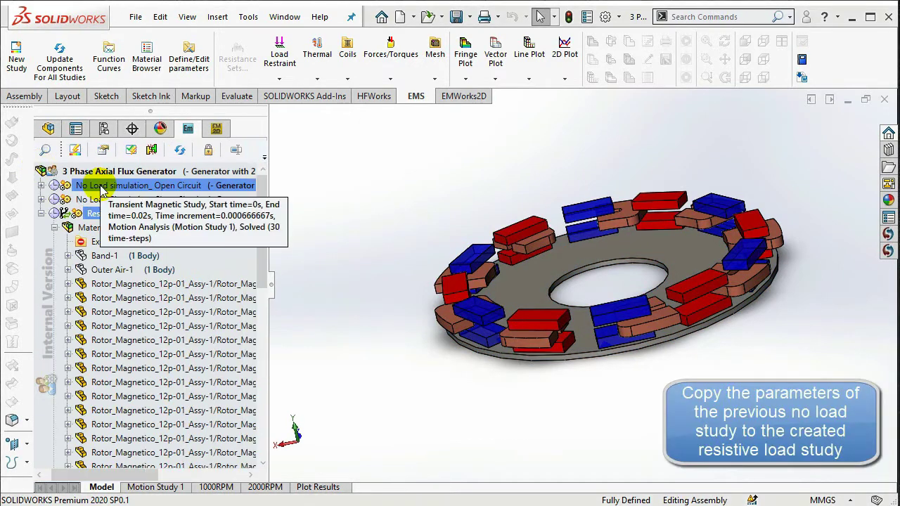
# - Copy the parameters of the No Load simulation_Open Circuit study into the Resistive Load study and save the assembly
pyautogui.click(102, 187)
pyautogui.moveTo(103, 191); pyautogui.dragTo(67, 222)
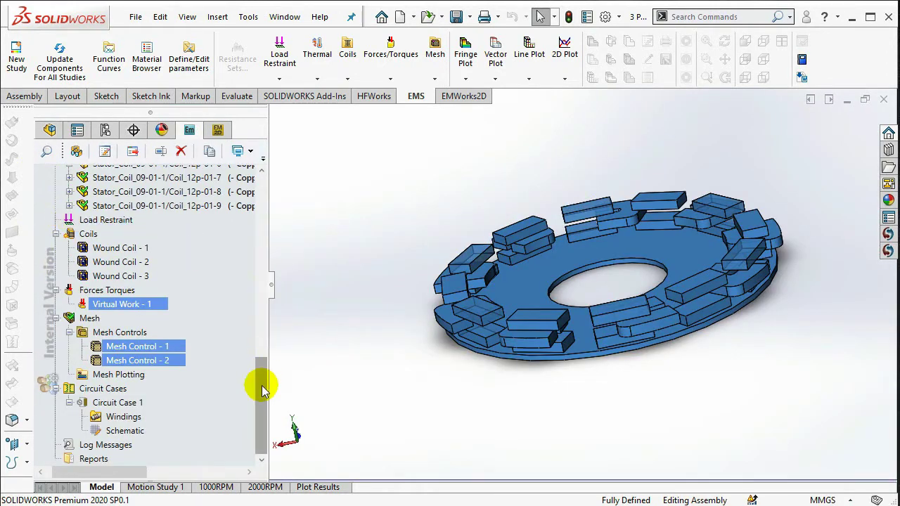
pyautogui.moveTo(261, 382); pyautogui.dragTo(269, 209)
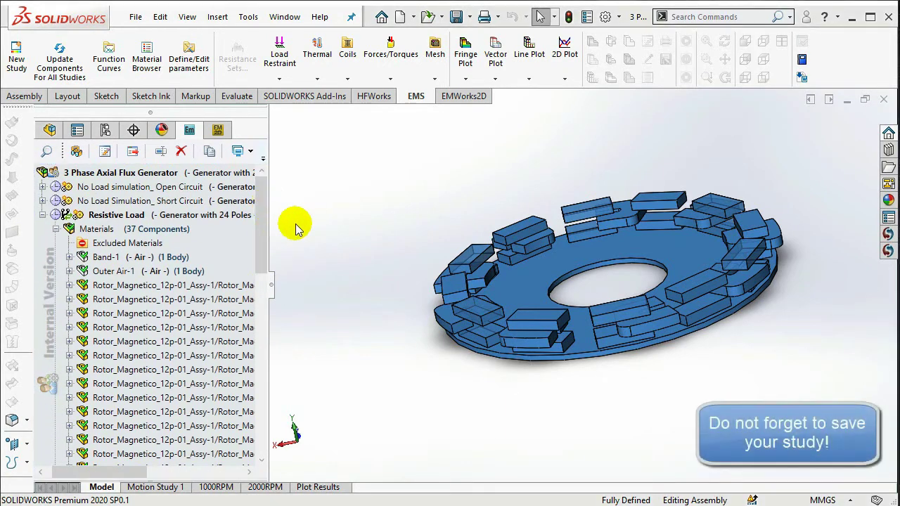
pyautogui.click(457, 17)
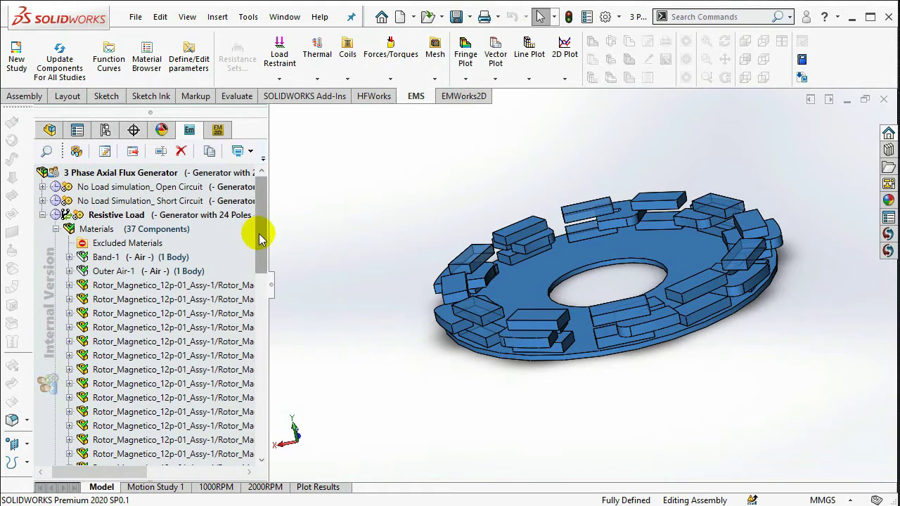
# - Add a first winding to the Windings folder of Circuit Case 1 in the Resistive Load study
pyautogui.moveTo(259, 239); pyautogui.dragTo(253, 429)
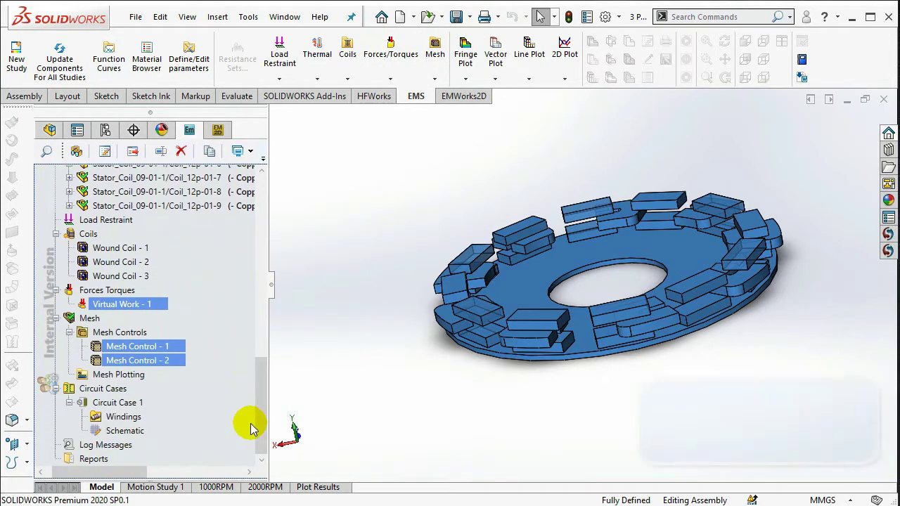
pyautogui.click(128, 419)
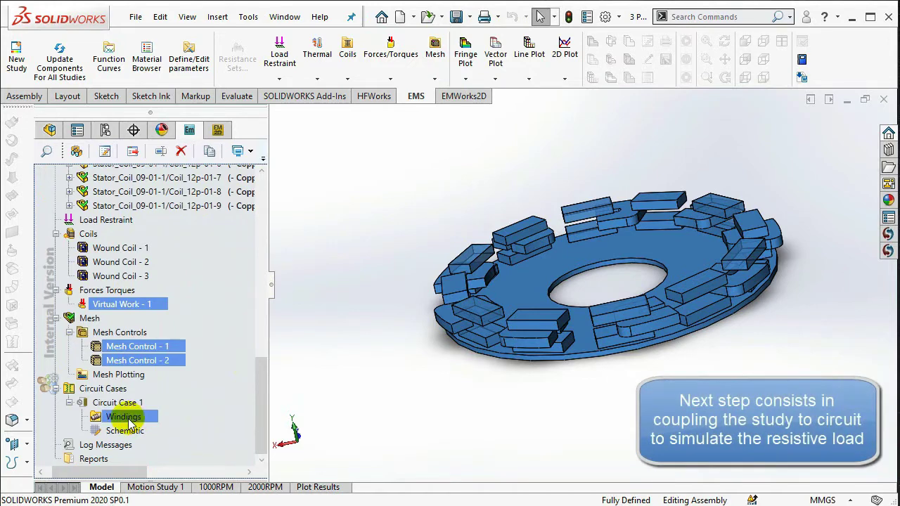
pyautogui.click(114, 391)
pyautogui.click(127, 431)
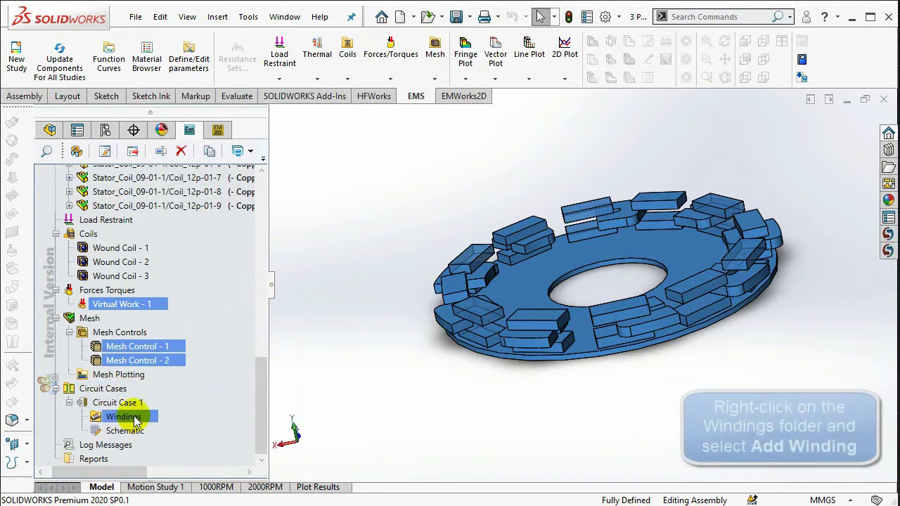
pyautogui.rightClick(136, 418)
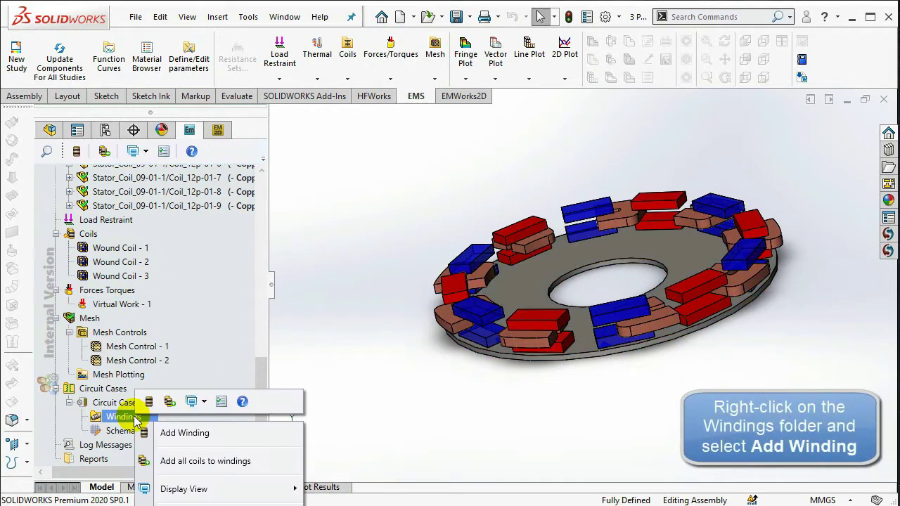
pyautogui.click(183, 433)
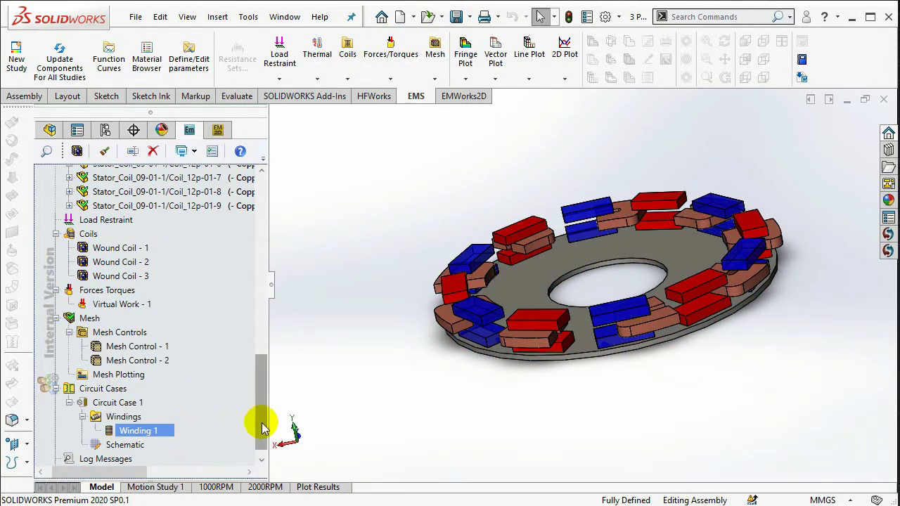
# - Assign Wound Coil - 1 to the first winding
pyautogui.scroll(-1, 262, 428)
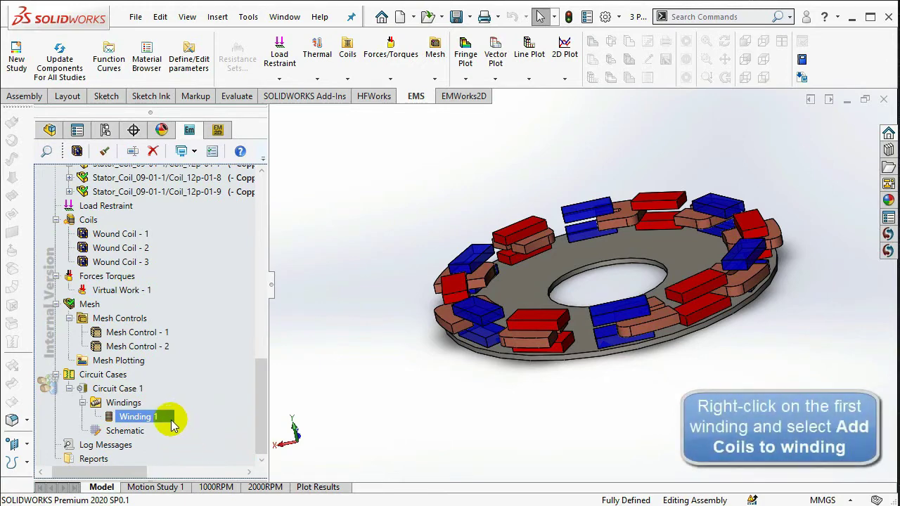
pyautogui.rightClick(171, 424)
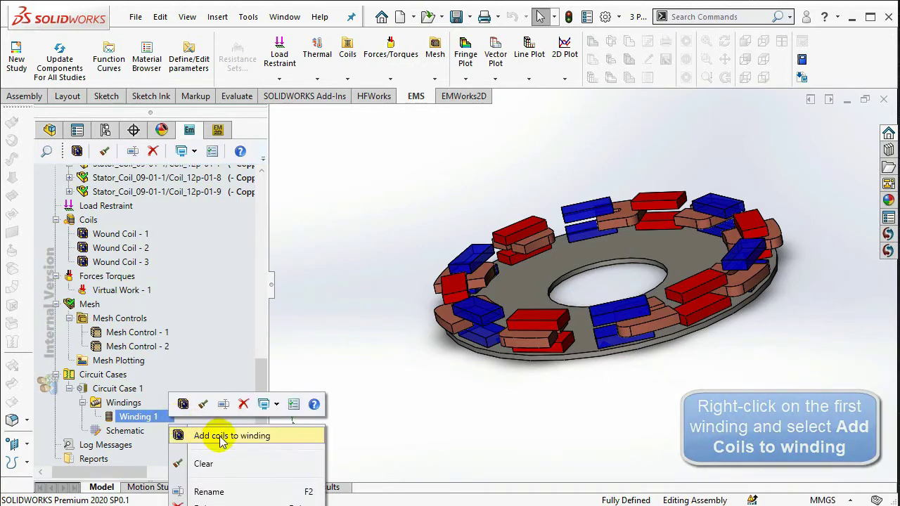
pyautogui.click(210, 436)
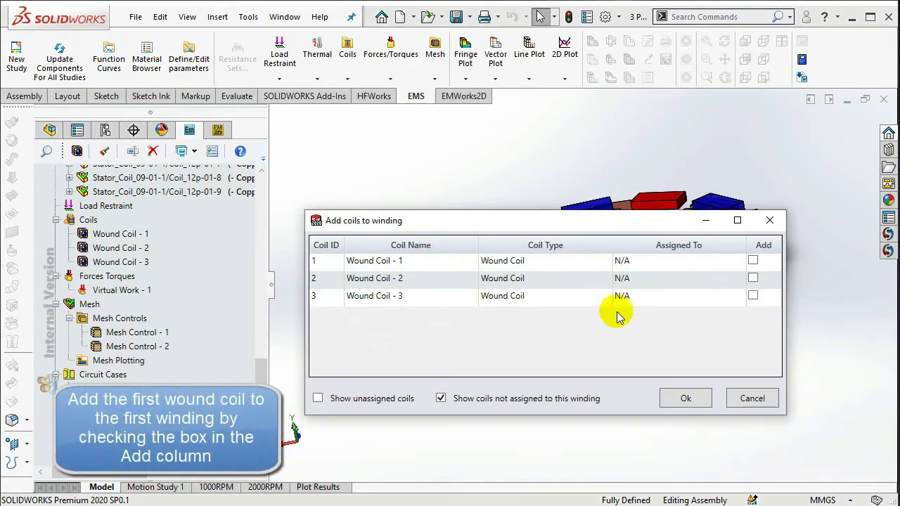
pyautogui.click(753, 262)
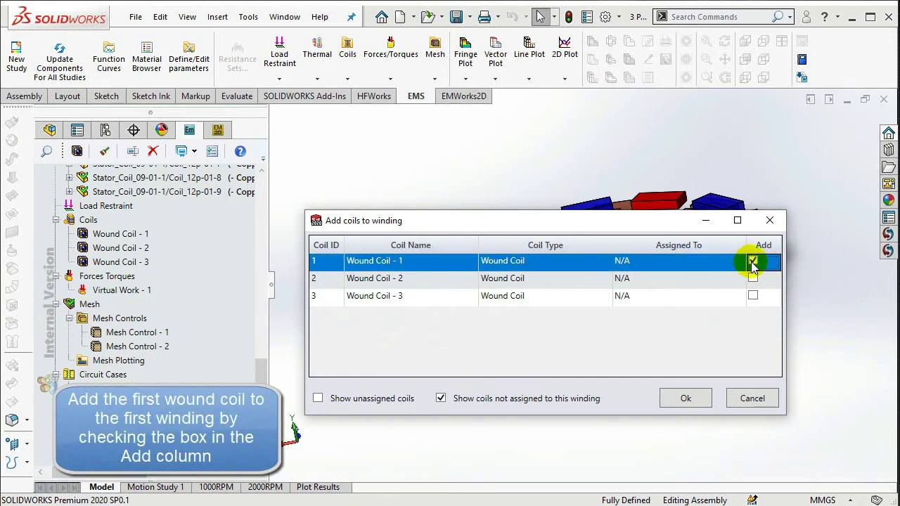
pyautogui.click(685, 398)
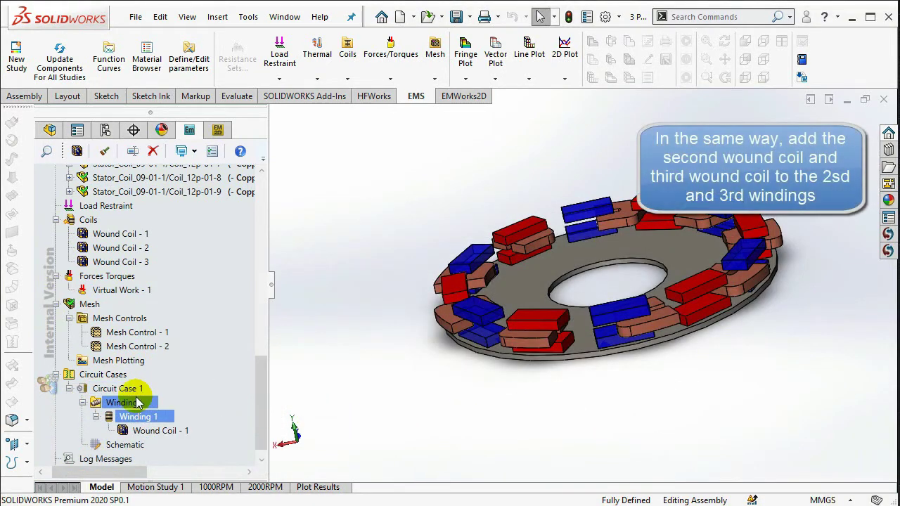
# - Add a second winding to Circuit Case 1 and assign Wound Coil - 2 to it
pyautogui.rightClick(139, 403)
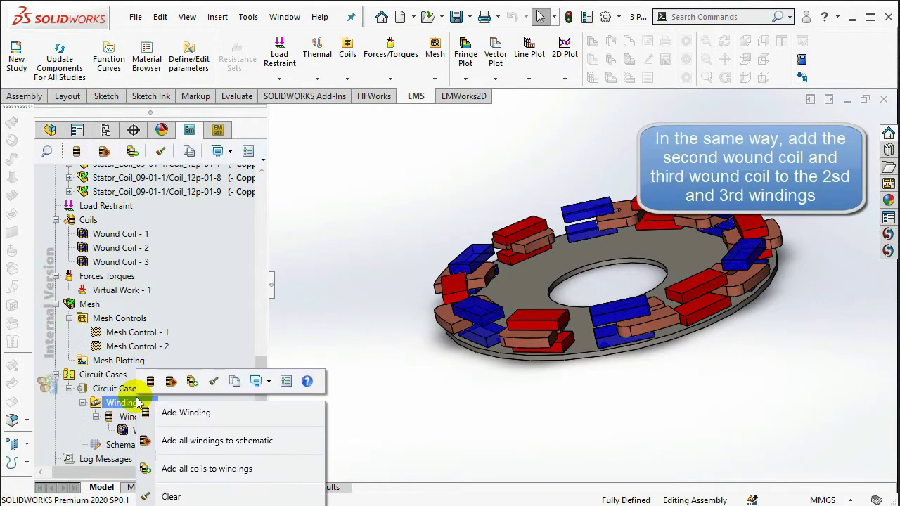
pyautogui.click(174, 413)
pyautogui.scroll(-2, 259, 431)
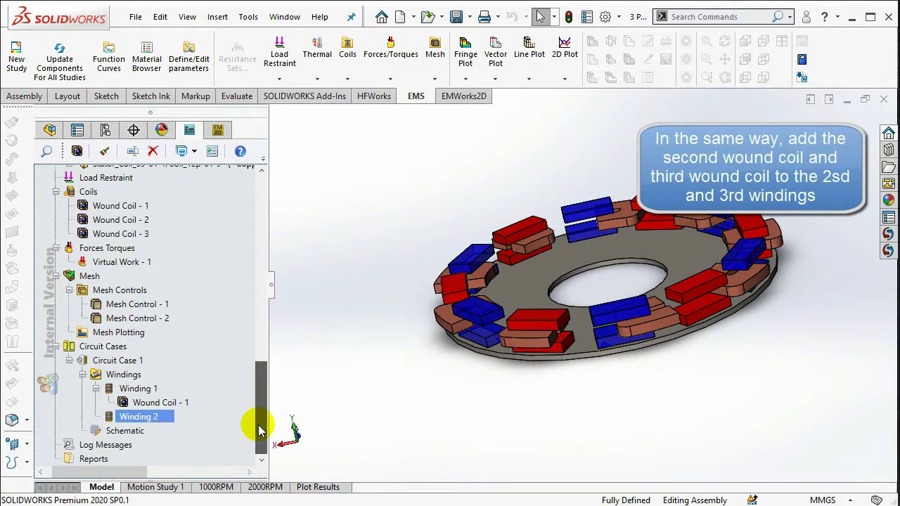
pyautogui.rightClick(170, 419)
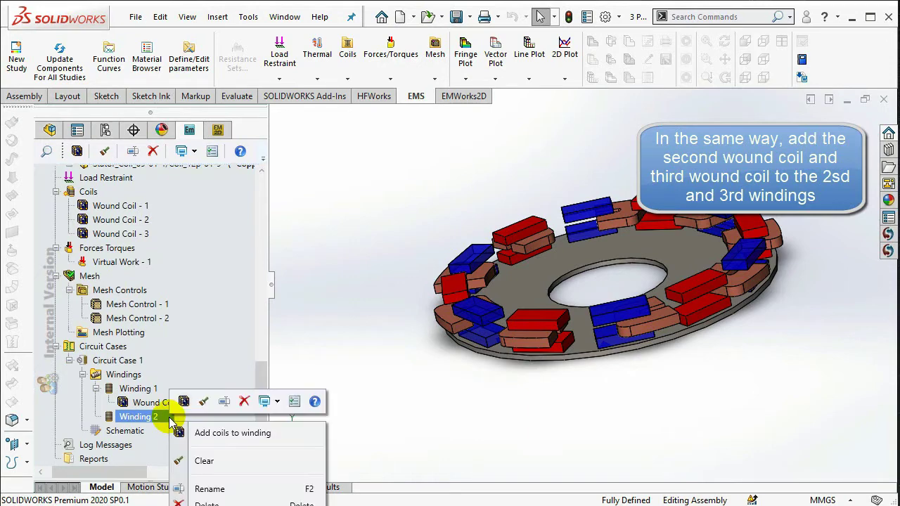
pyautogui.click(223, 432)
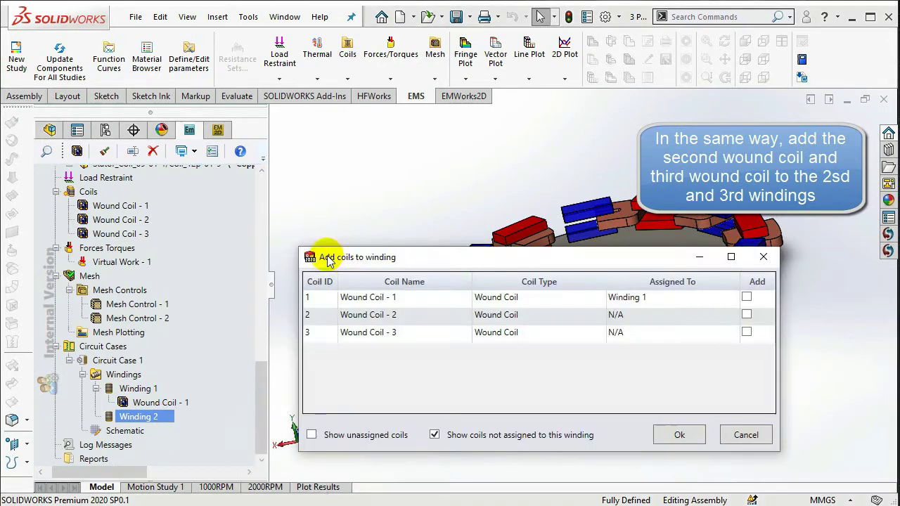
pyautogui.click(747, 316)
pyautogui.click(678, 434)
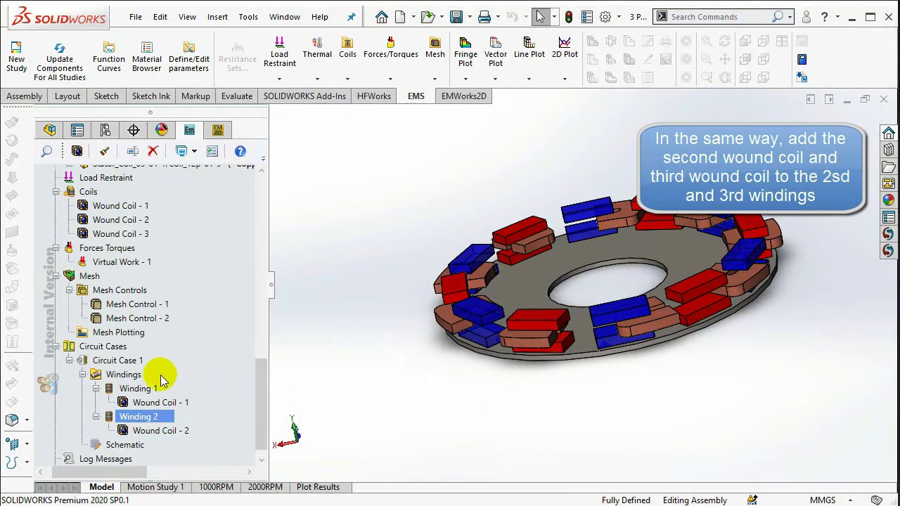
# - Add a third winding to Circuit Case 1 and assign Wound Coil - 3 to it
pyautogui.rightClick(131, 378)
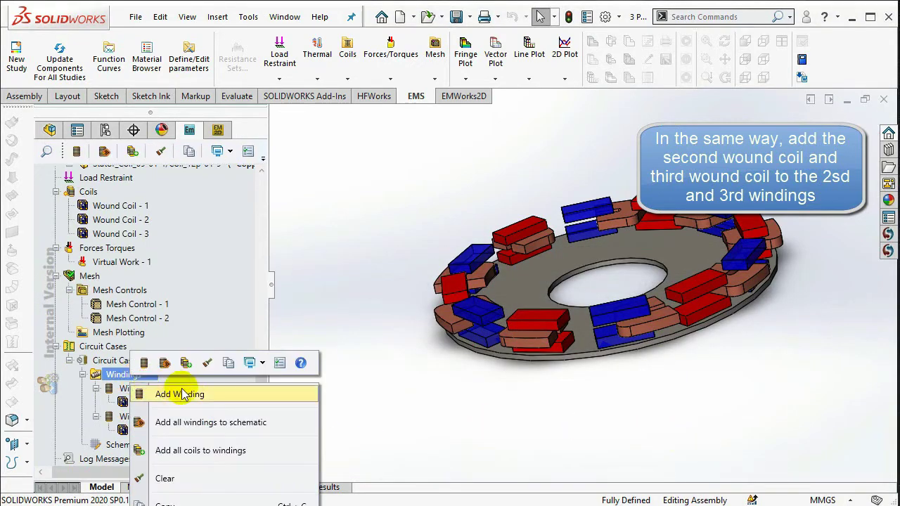
pyautogui.click(179, 394)
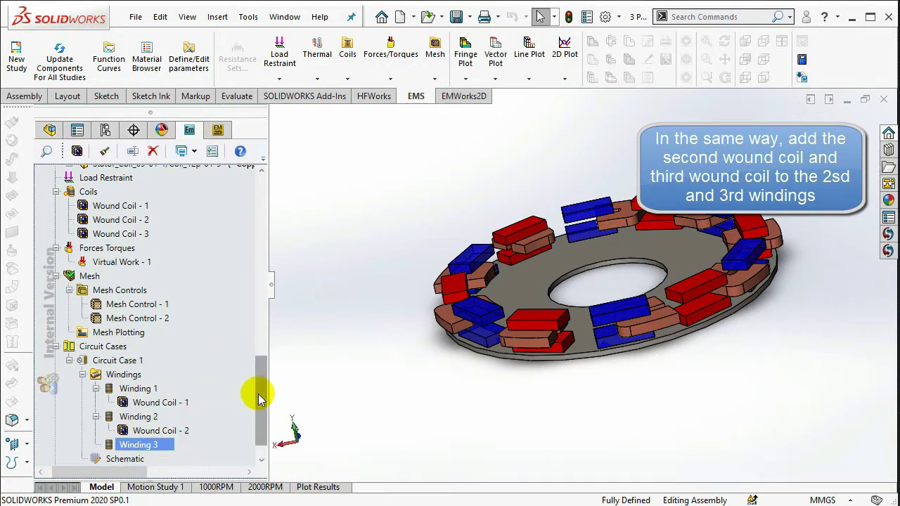
pyautogui.scroll(-1, 267, 431)
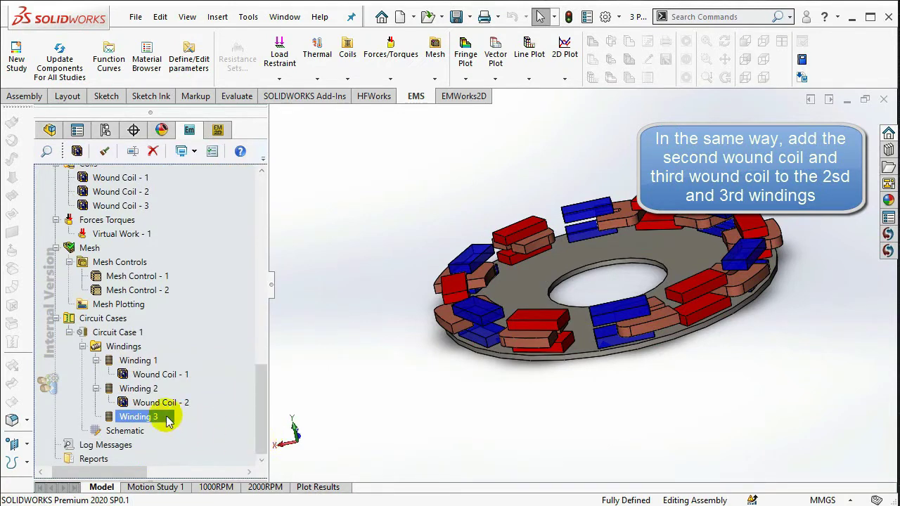
pyautogui.rightClick(168, 420)
pyautogui.click(224, 431)
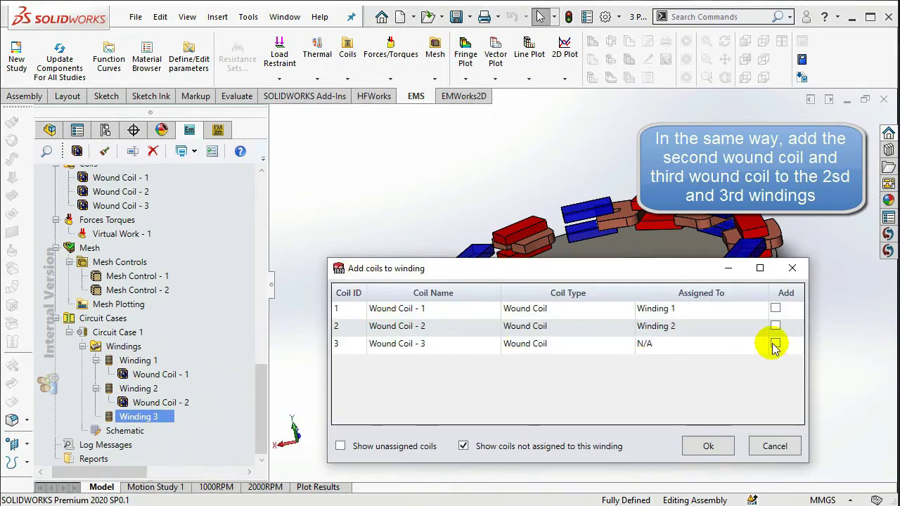
pyautogui.click(775, 343)
pyautogui.click(709, 446)
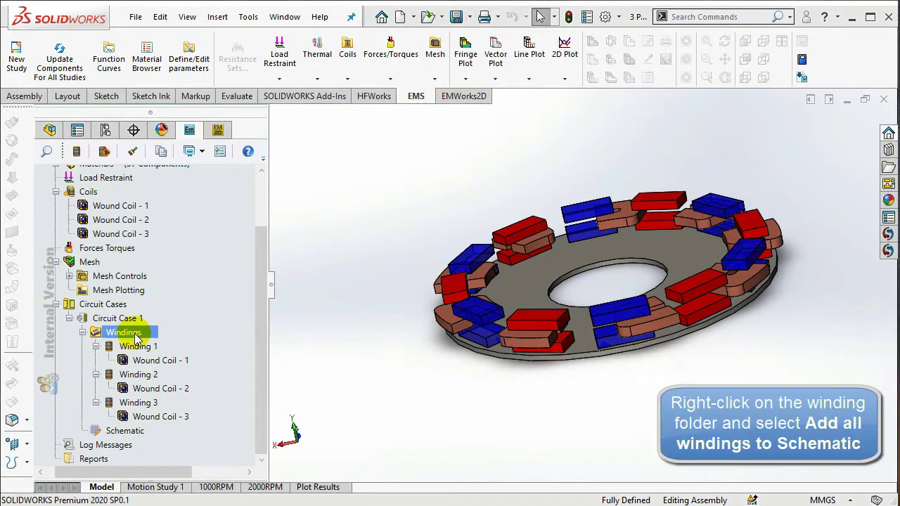
# - Add all windings to the circuit schematic and arrange Winding 2 and Winding 3 in a column below Winding 1
pyautogui.rightClick(137, 339)
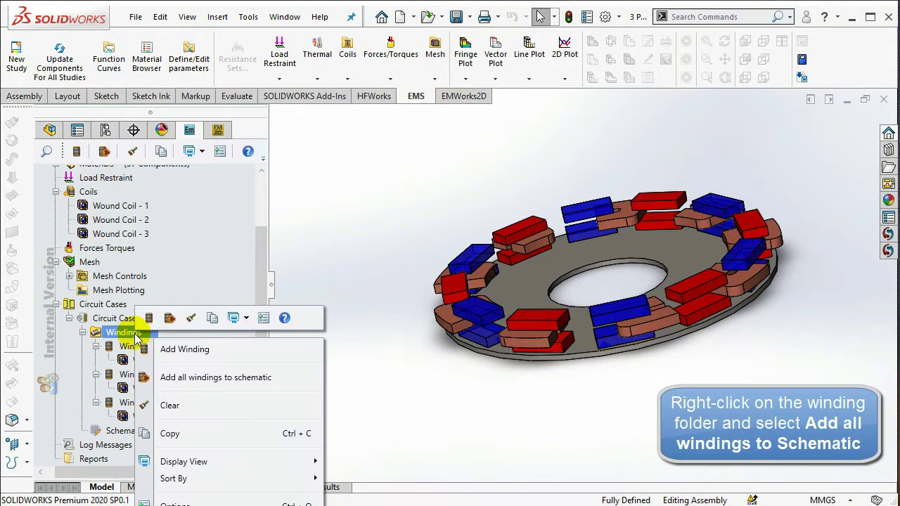
pyautogui.click(280, 379)
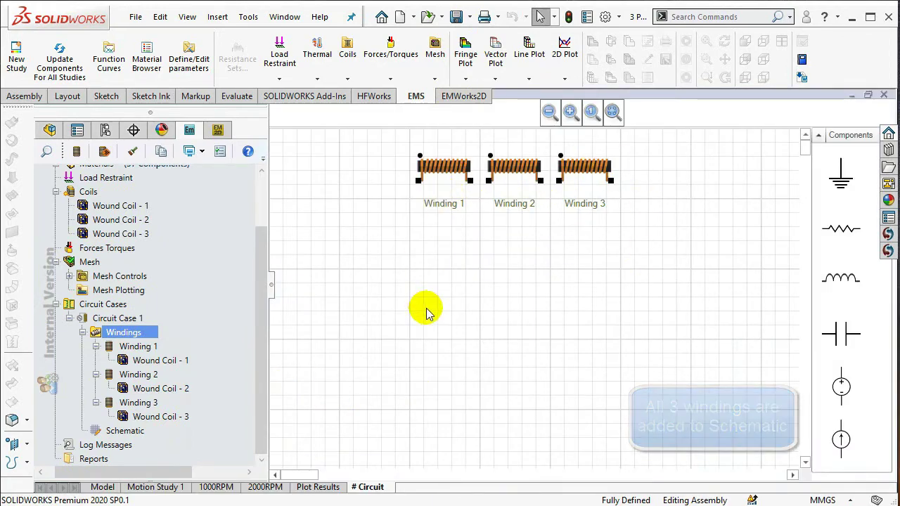
pyautogui.moveTo(508, 165); pyautogui.dragTo(430, 276)
pyautogui.moveTo(578, 172); pyautogui.dragTo(433, 381)
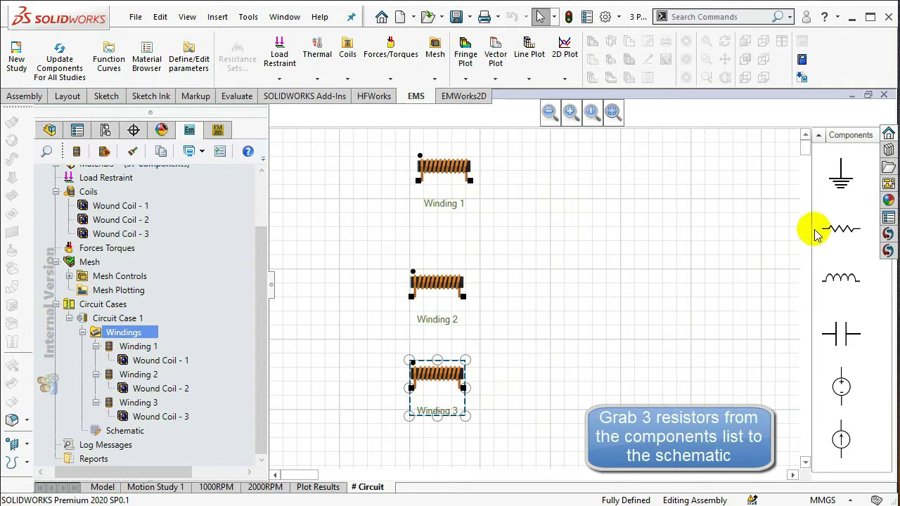
# - Place three resistors in the schematic, one beside each of Winding 1, Winding 2 and Winding 3
pyautogui.moveTo(830, 229); pyautogui.dragTo(567, 177)
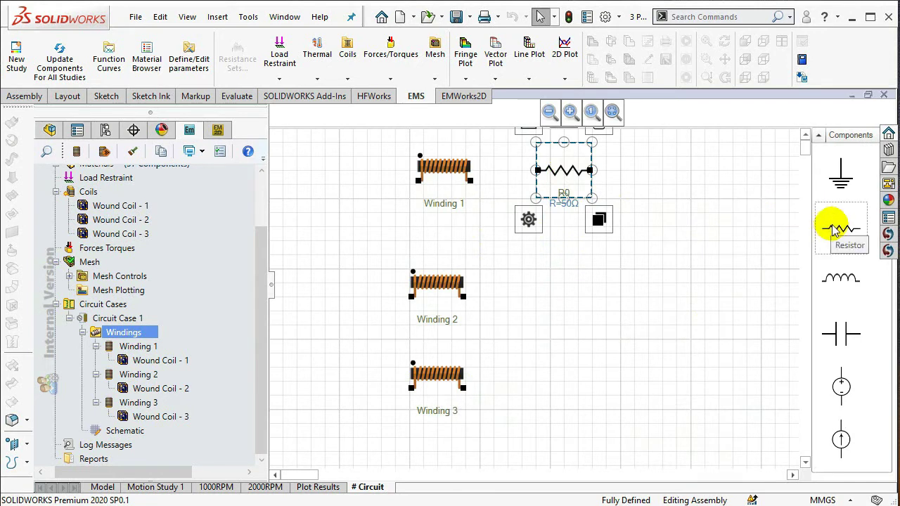
pyautogui.moveTo(833, 230); pyautogui.dragTo(557, 292)
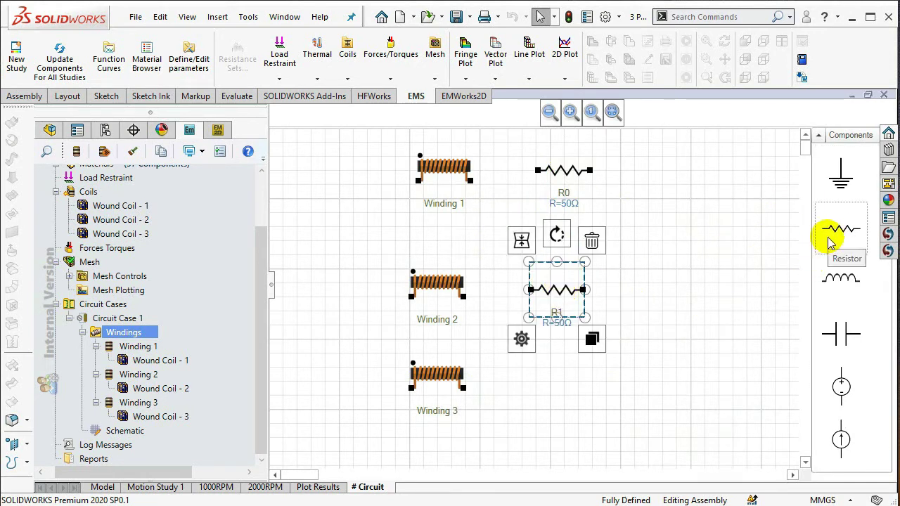
pyautogui.moveTo(829, 242); pyautogui.dragTo(550, 381)
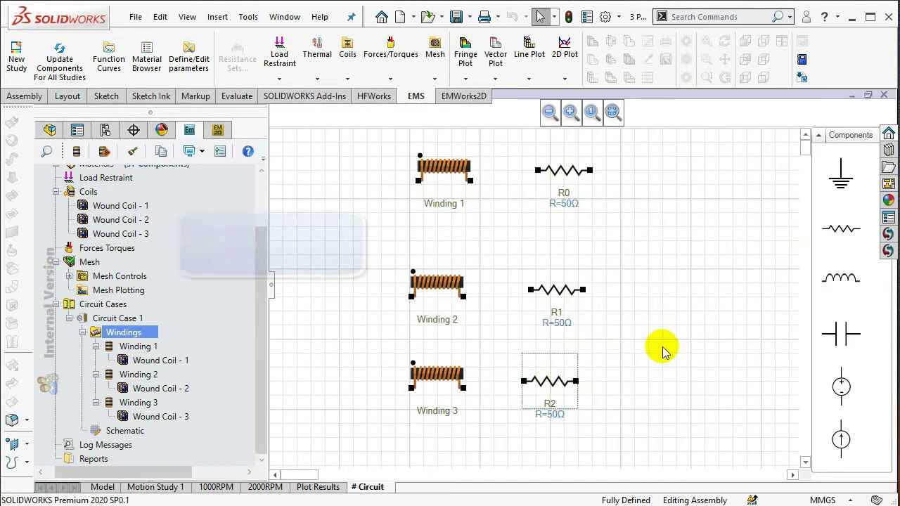
# - Set the value of resistors R0, R1 and R2 to 5 Ω each
pyautogui.doubleClick(555, 171)
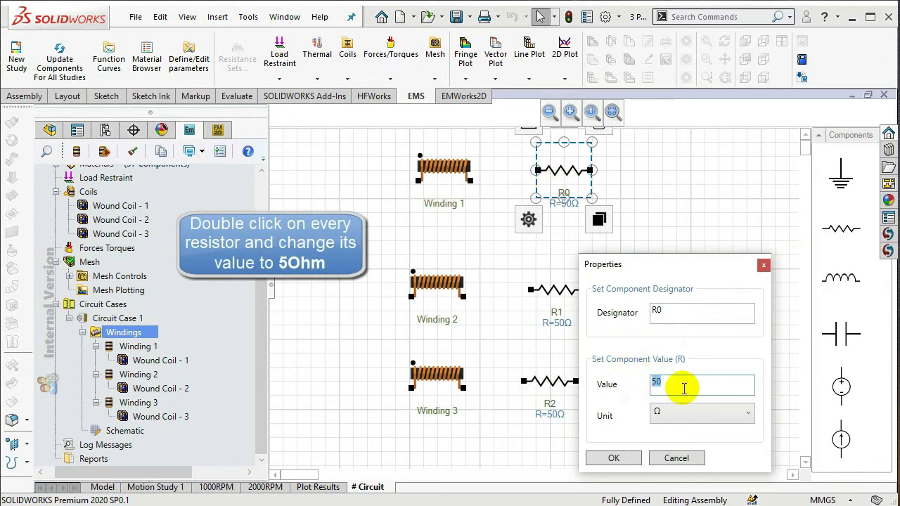
pyautogui.write('5')
pyautogui.click(627, 457)
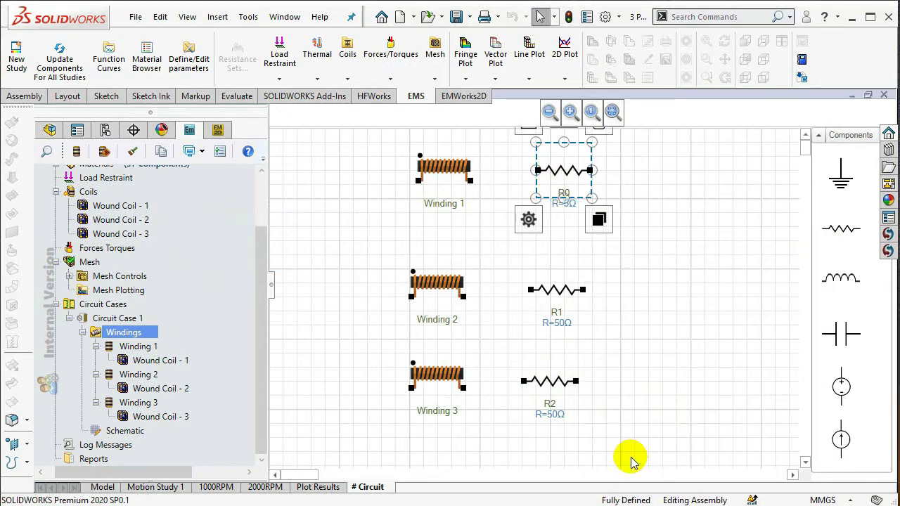
pyautogui.doubleClick(553, 290)
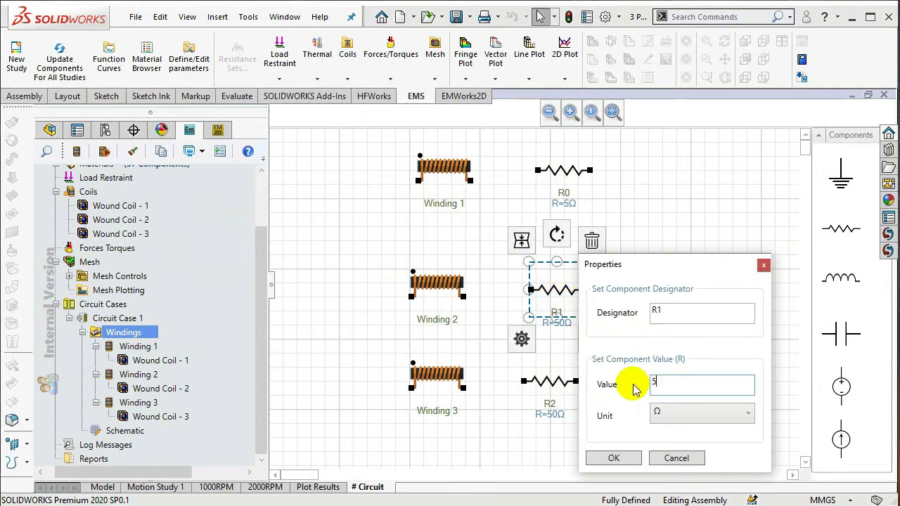
pyautogui.write('5')
pyautogui.click(613, 457)
pyautogui.doubleClick(552, 381)
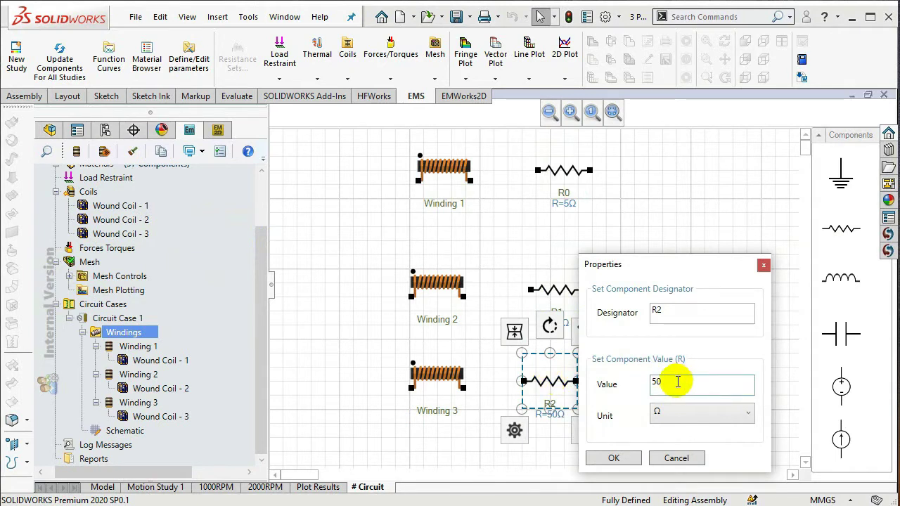
pyautogui.click(614, 457)
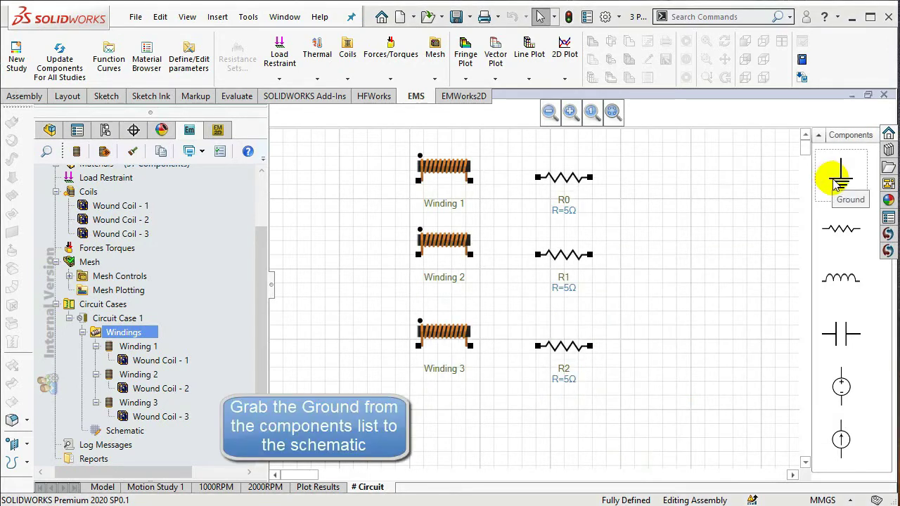
# - Place a ground to the lower right of R2 and wire Windings 1, 2 and 3 to R0, R1 and R2 respectively
pyautogui.moveTo(837, 182); pyautogui.dragTo(676, 383)
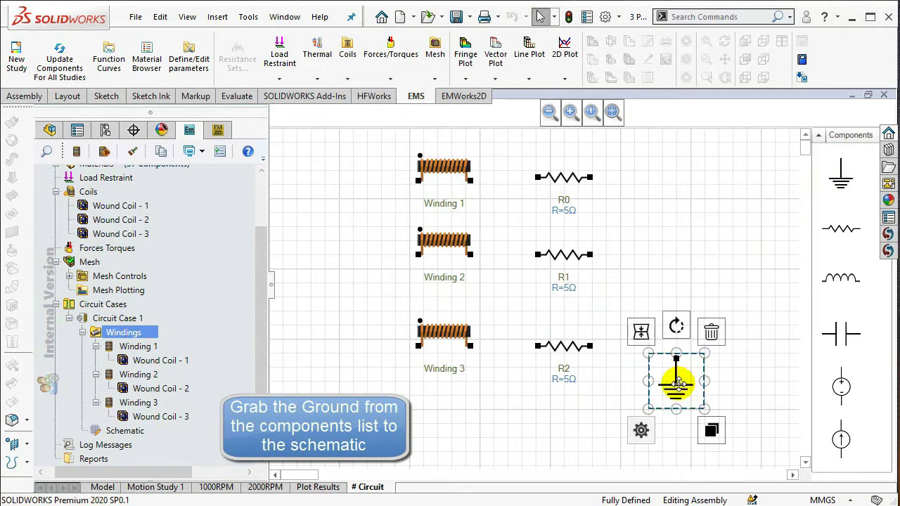
pyautogui.click(673, 281)
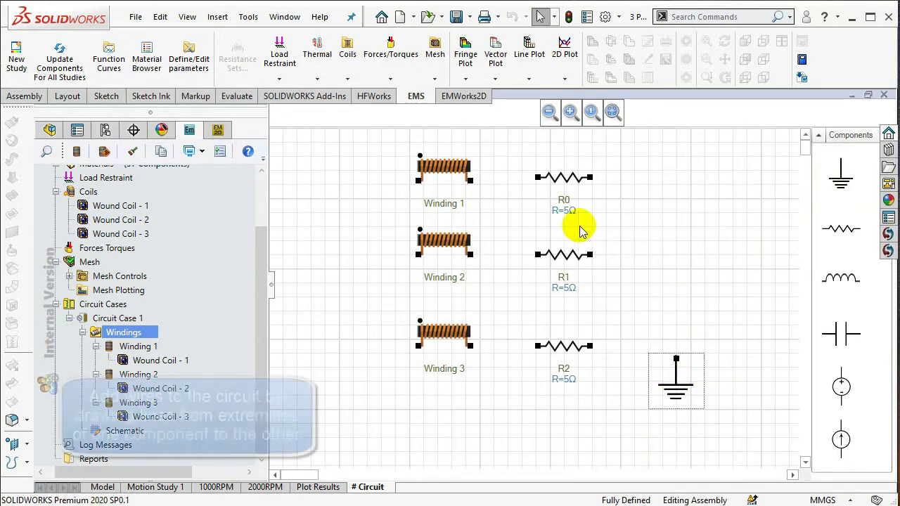
pyautogui.moveTo(471, 181); pyautogui.dragTo(538, 177)
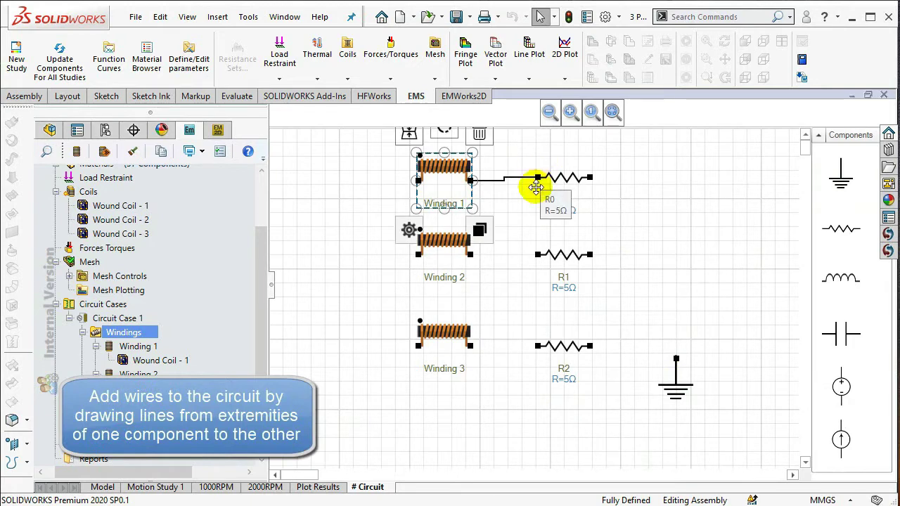
pyautogui.moveTo(469, 255); pyautogui.dragTo(538, 255)
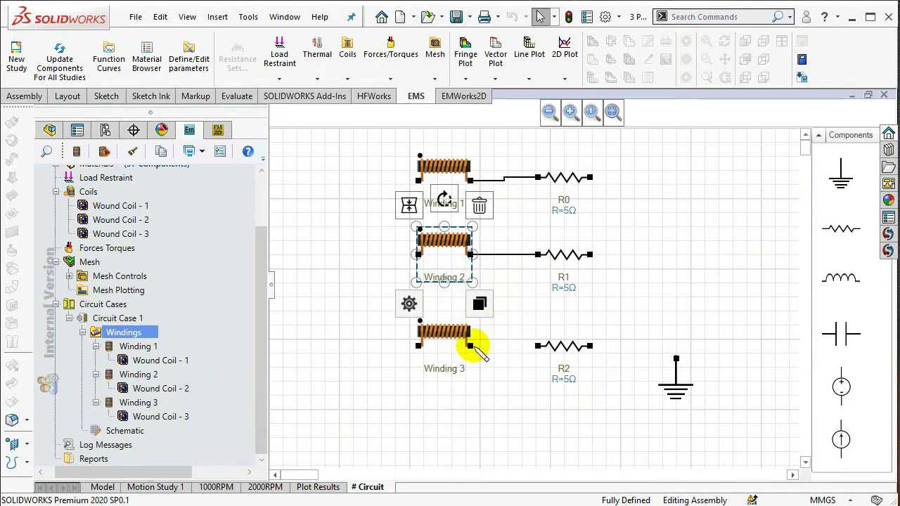
pyautogui.moveTo(469, 346); pyautogui.dragTo(538, 345)
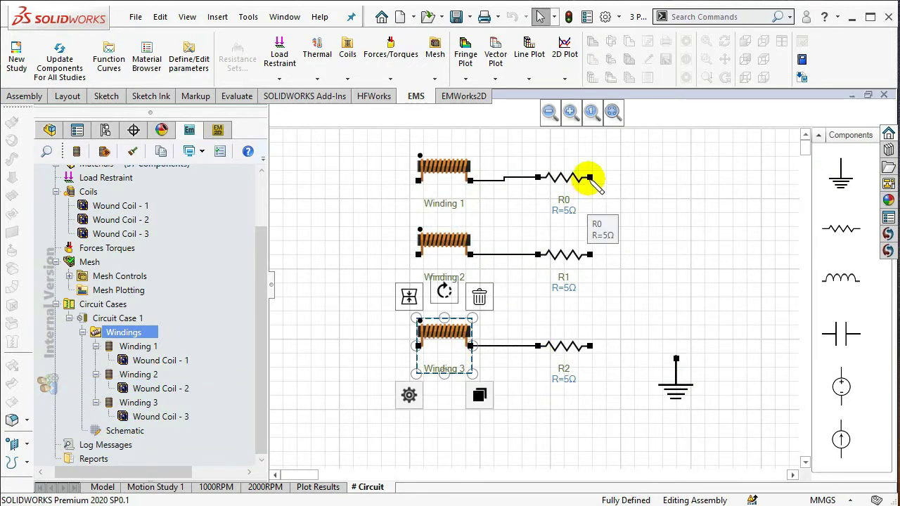
# - Wire the free ends of R0, R1 and R2 together and connect the ground to that common node
pyautogui.moveTo(591, 178); pyautogui.dragTo(609, 253)
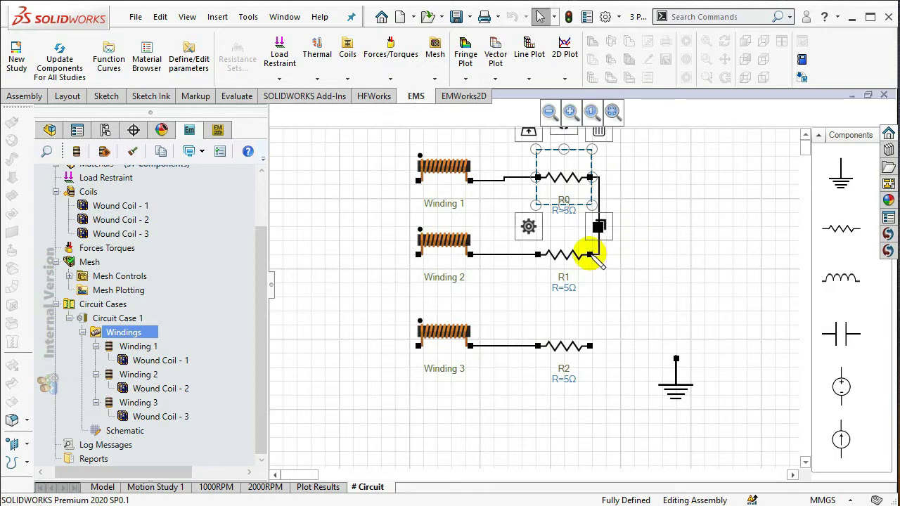
pyautogui.moveTo(593, 282); pyautogui.dragTo(592, 346)
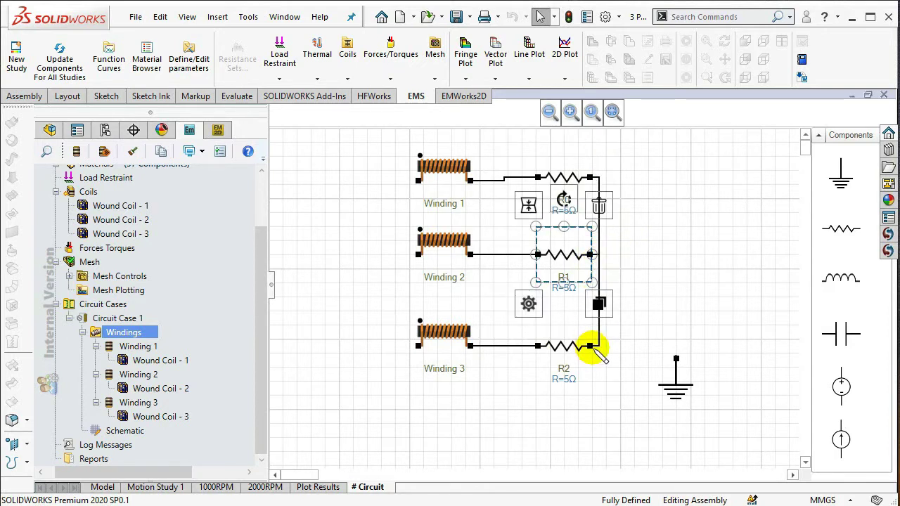
pyautogui.click(675, 362)
pyautogui.moveTo(675, 360); pyautogui.dragTo(595, 346)
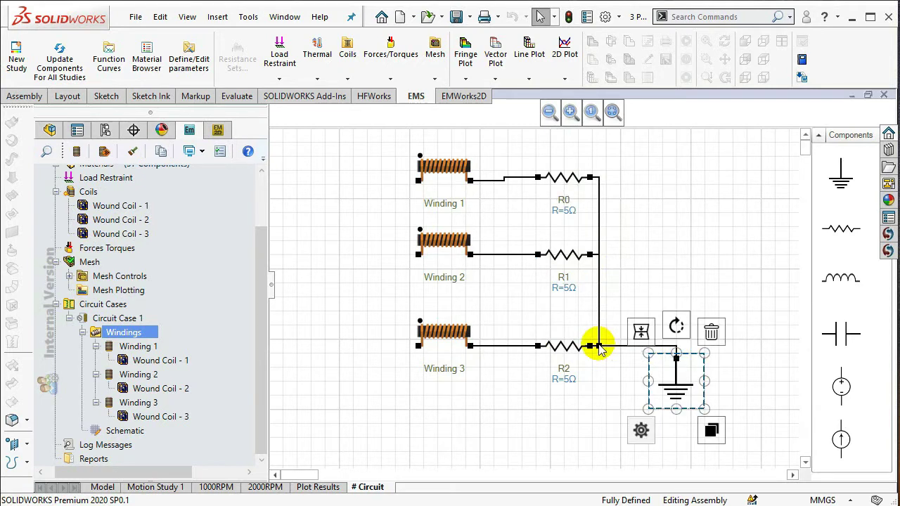
# - Wire the free ends of the three windings together and move Winding 1 up slightly to align it with R0
pyautogui.click(421, 181)
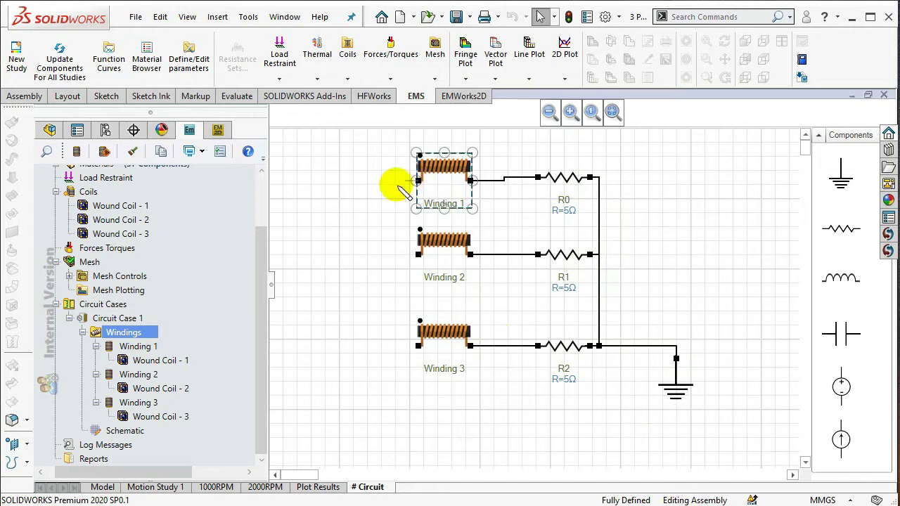
pyautogui.click(419, 255)
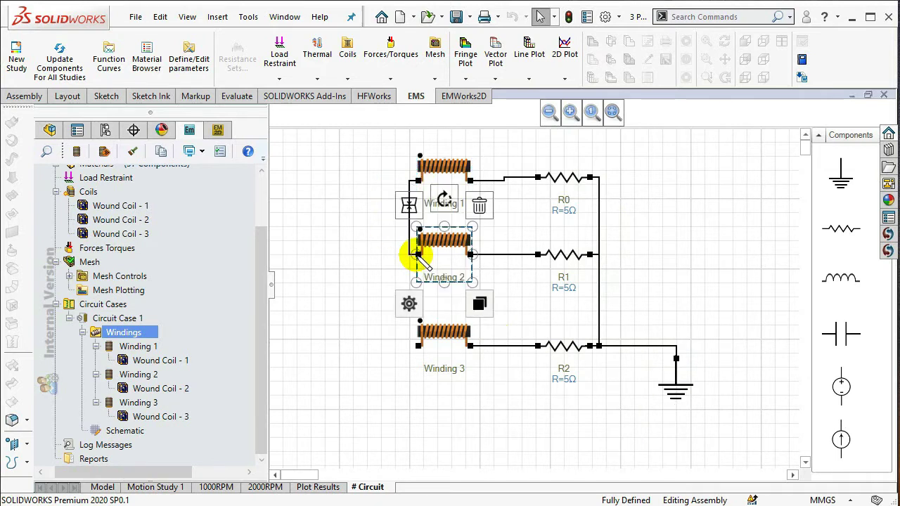
pyautogui.moveTo(419, 255); pyautogui.dragTo(416, 344)
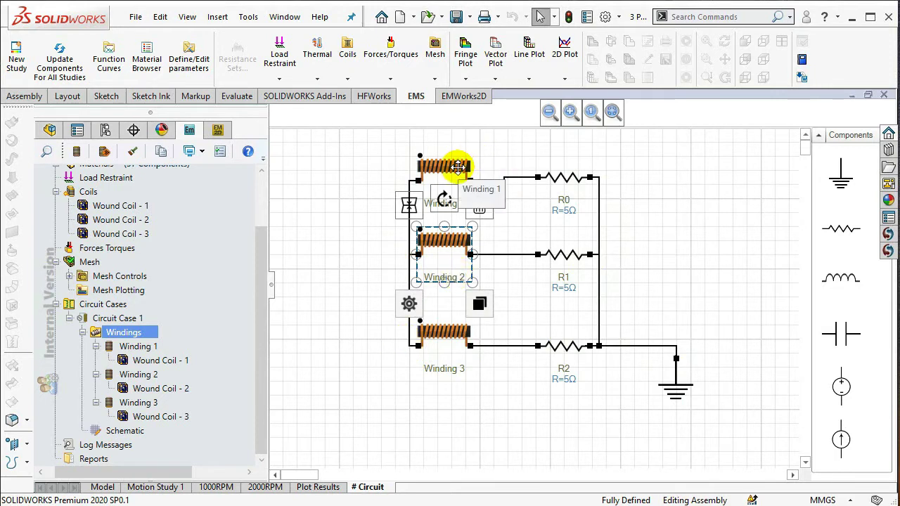
pyautogui.moveTo(458, 167); pyautogui.dragTo(445, 159)
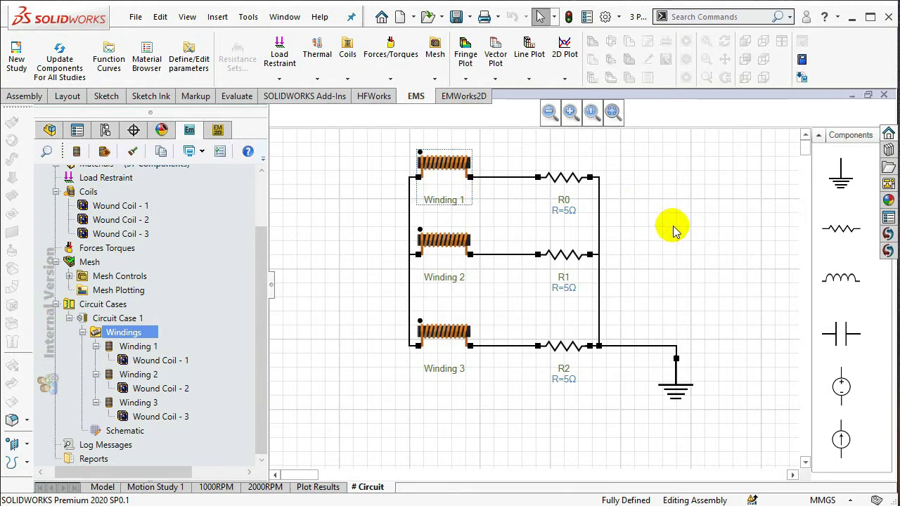
# - Save the document and run the Resistive Load study
pyautogui.click(454, 17)
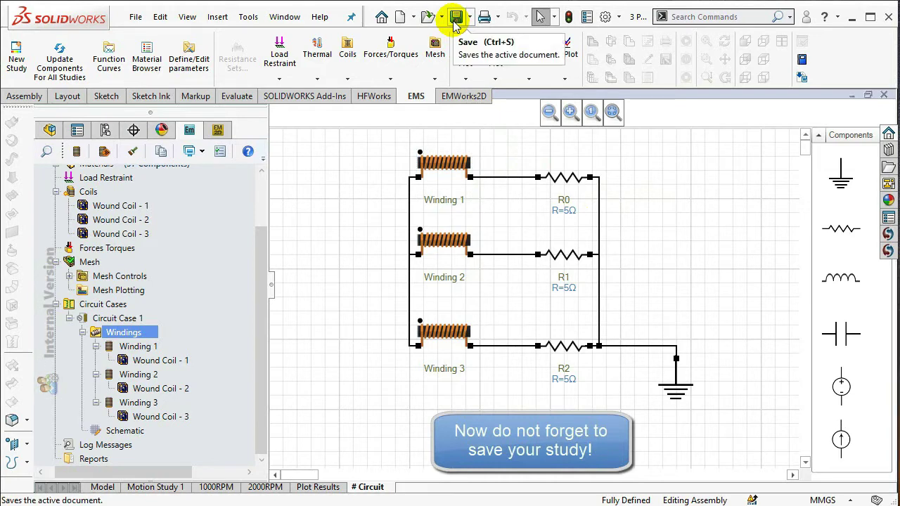
pyautogui.moveTo(266, 337); pyautogui.dragTo(264, 267)
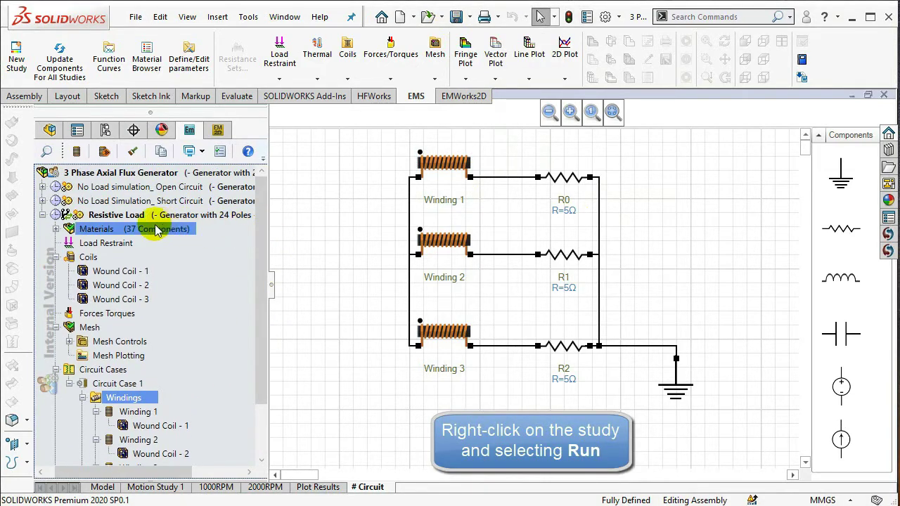
pyautogui.click(124, 217)
pyautogui.rightClick(128, 218)
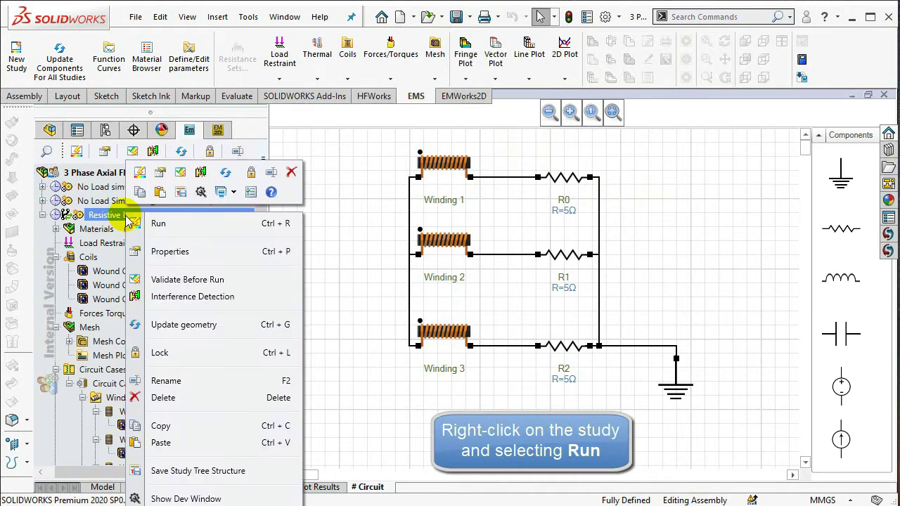
pyautogui.click(163, 224)
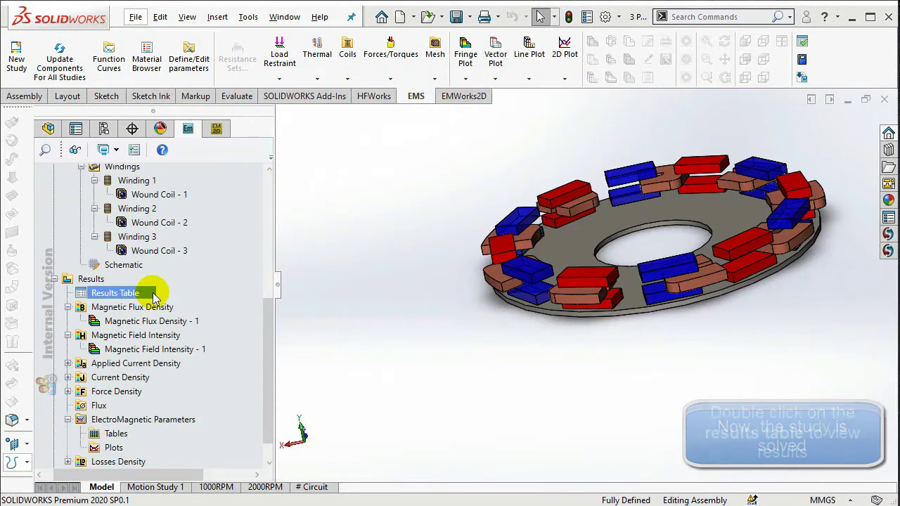
# - Open the study's results table and preview a 2D plot of the current in Wound Coils 1, 2 and 3
pyautogui.doubleClick(154, 297)
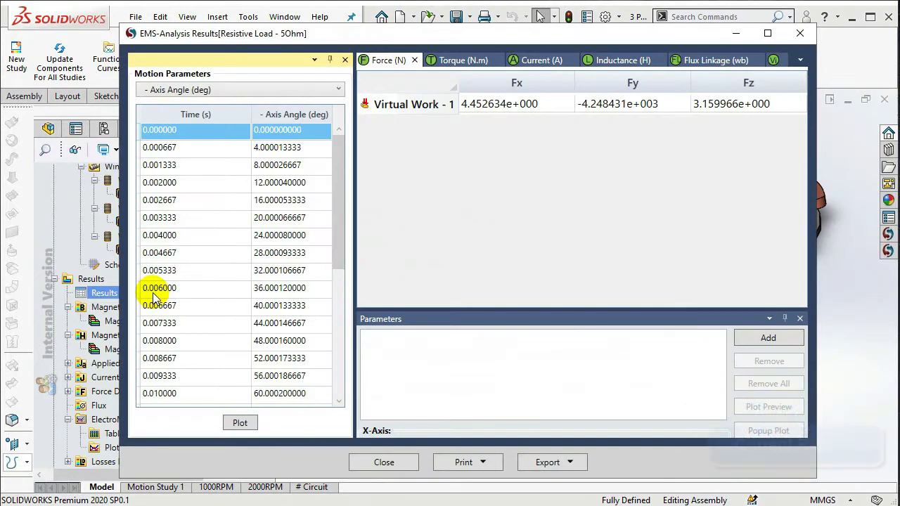
pyautogui.click(531, 63)
pyautogui.moveTo(533, 104); pyautogui.dragTo(534, 160)
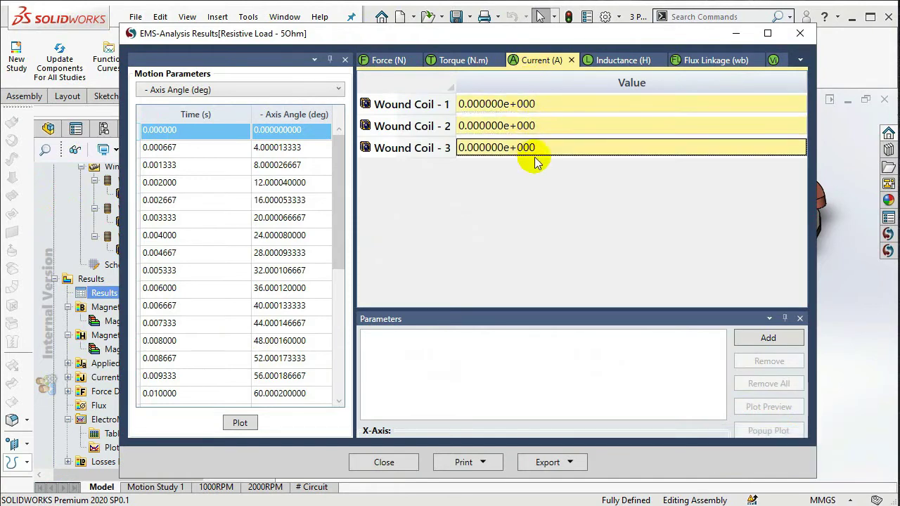
pyautogui.click(750, 339)
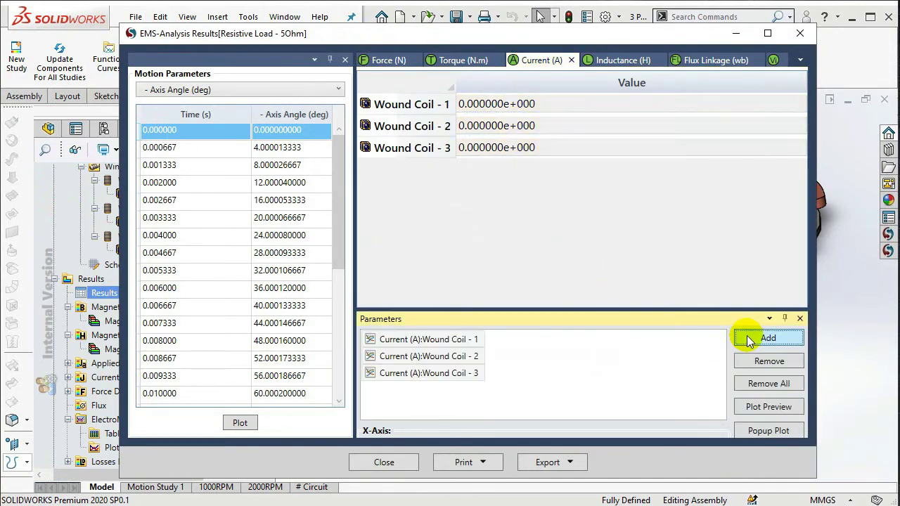
pyautogui.click(749, 413)
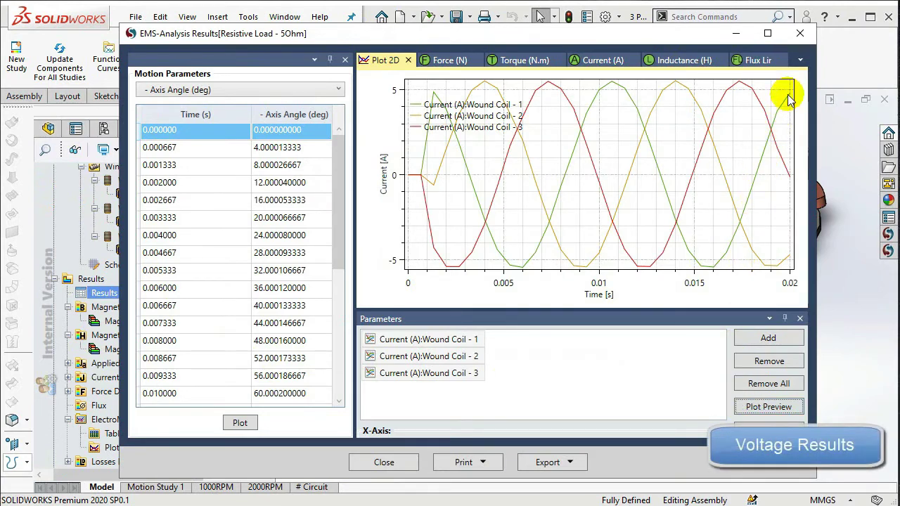
# - Preview a 2D plot of the induced voltage of Wound Coils 1, 2 and 3
pyautogui.click(800, 64)
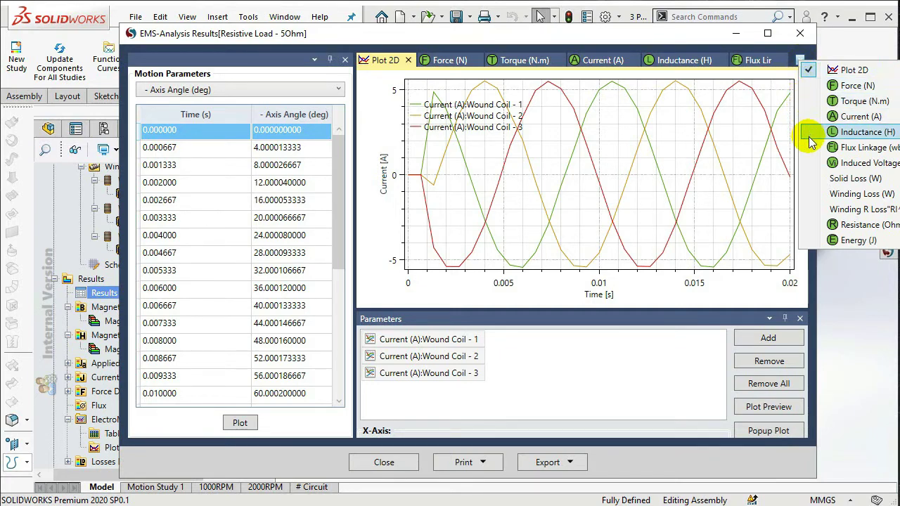
pyautogui.click(815, 163)
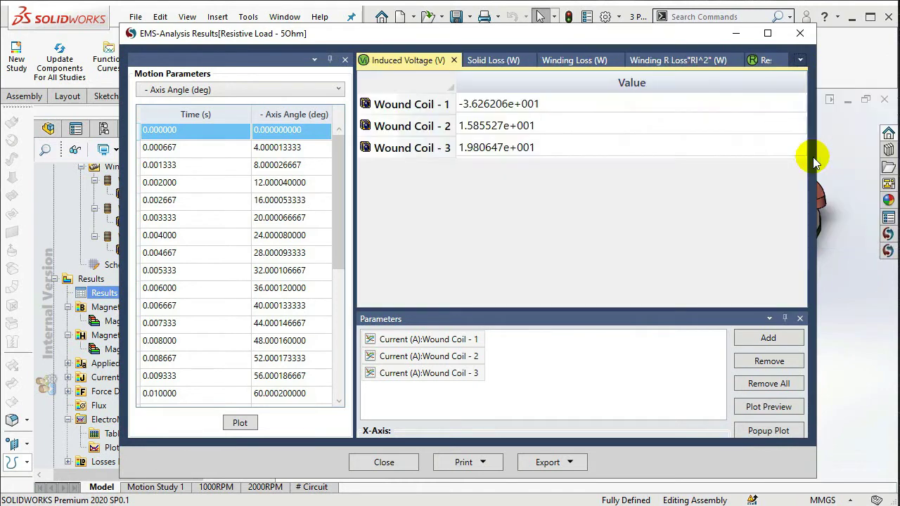
pyautogui.moveTo(566, 107); pyautogui.dragTo(576, 154)
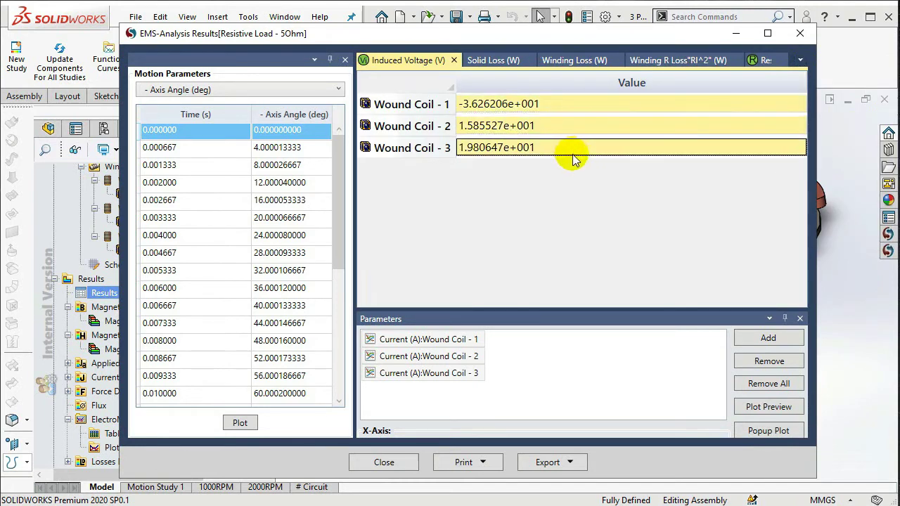
pyautogui.click(747, 339)
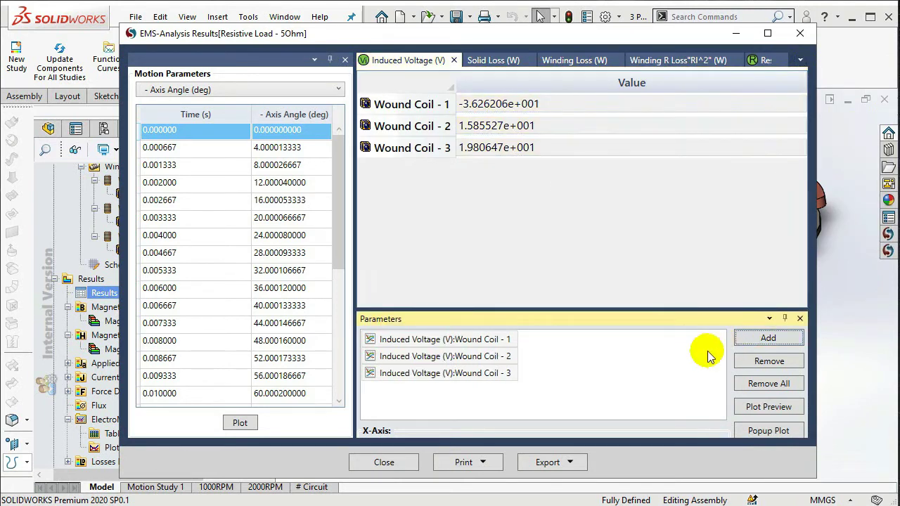
pyautogui.click(742, 409)
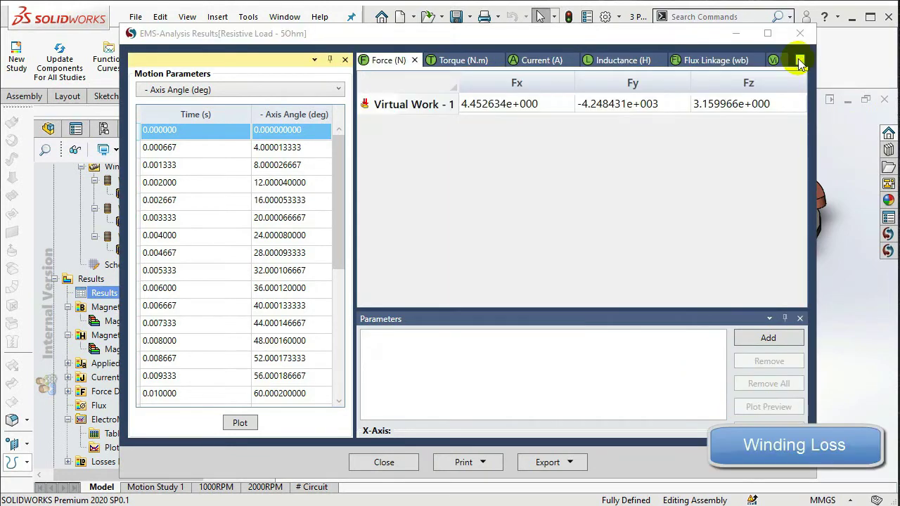
# - Preview a 2D plot of the winding loss of Wound Coils 1, 2 and 3, and close the results table
pyautogui.click(802, 63)
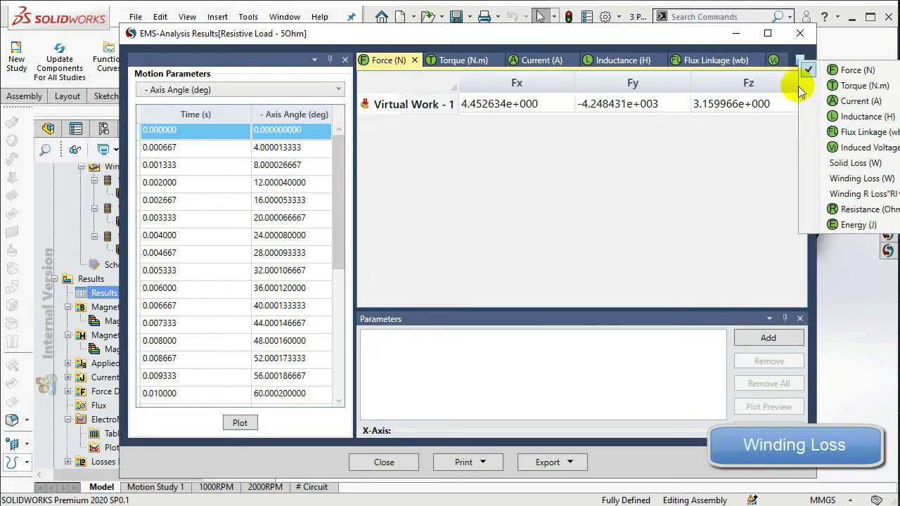
pyautogui.click(817, 184)
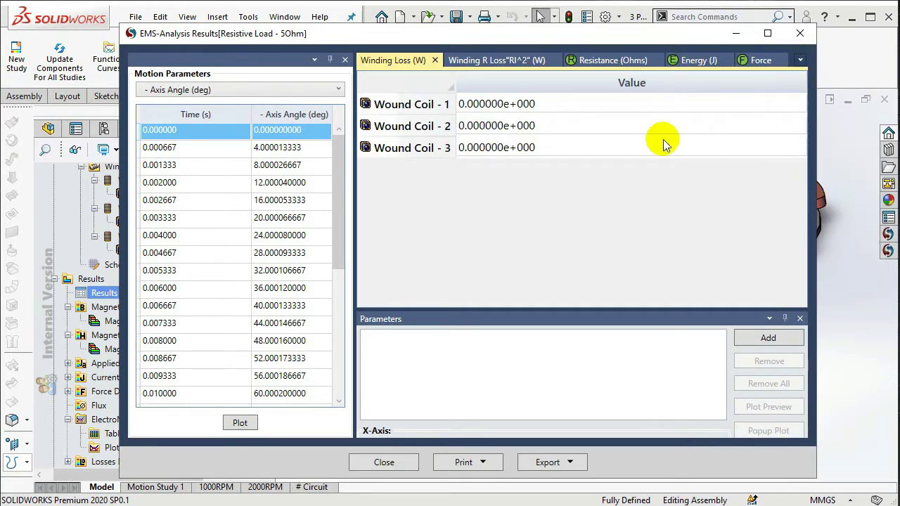
pyautogui.moveTo(535, 104); pyautogui.dragTo(551, 149)
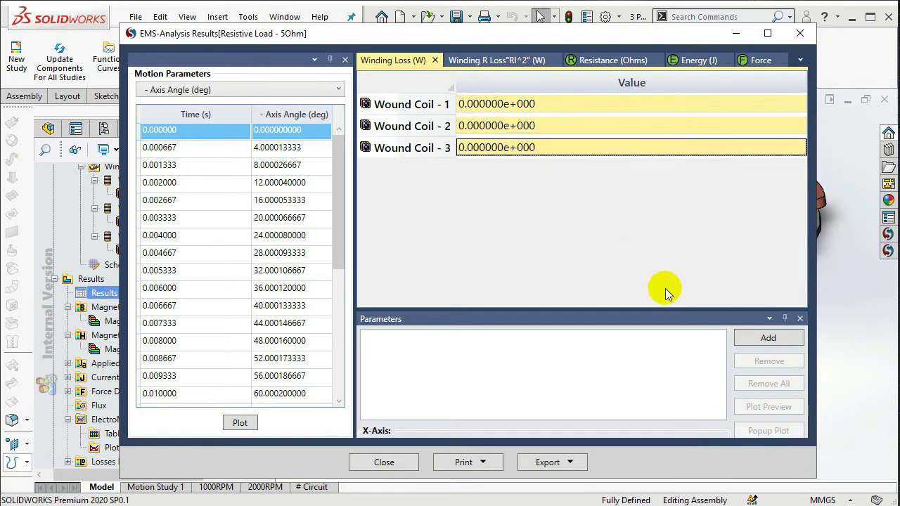
pyautogui.click(750, 338)
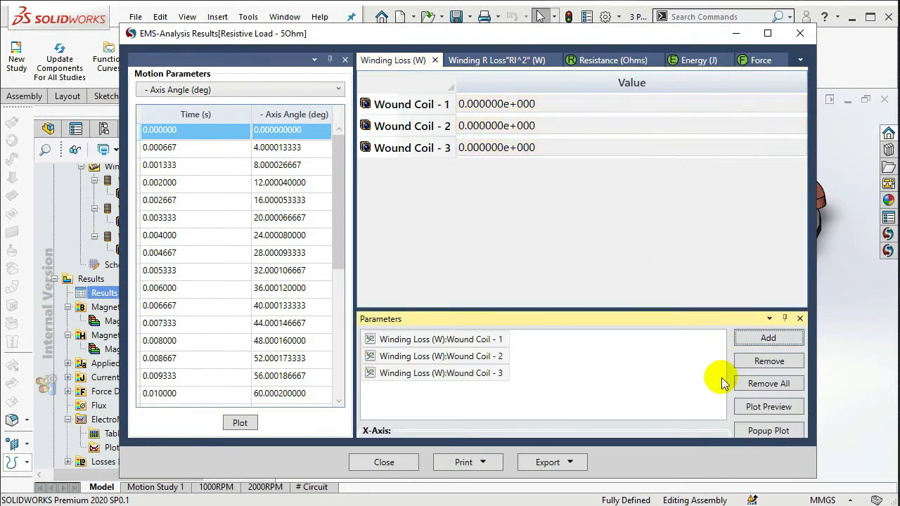
pyautogui.click(752, 414)
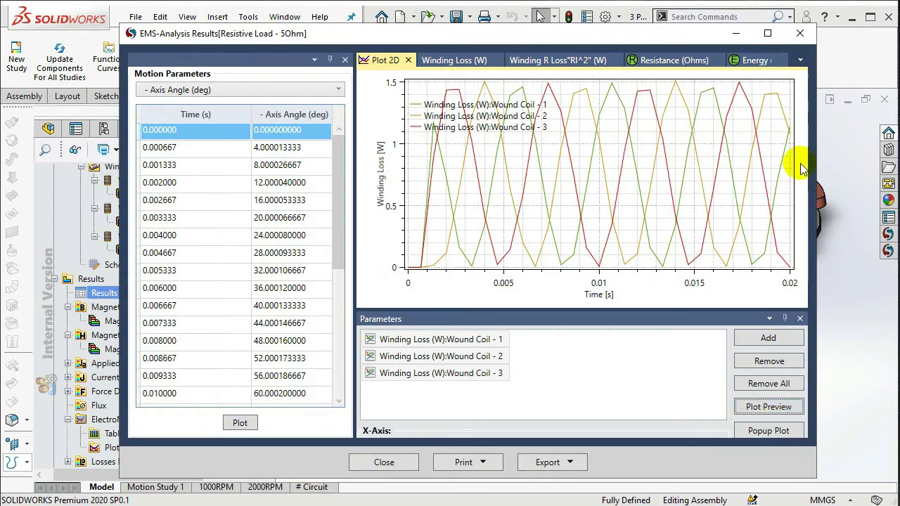
pyautogui.click(800, 33)
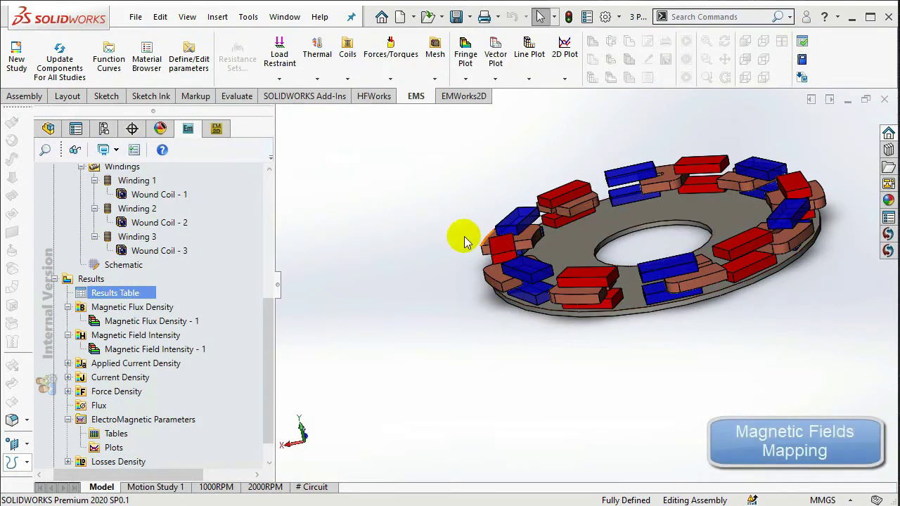
# - Display the Magnetic Flux Density - 1 plot, followed by the Magnetic Field Intensity - 1 plot, and inspect the field distribution
pyautogui.click(187, 321)
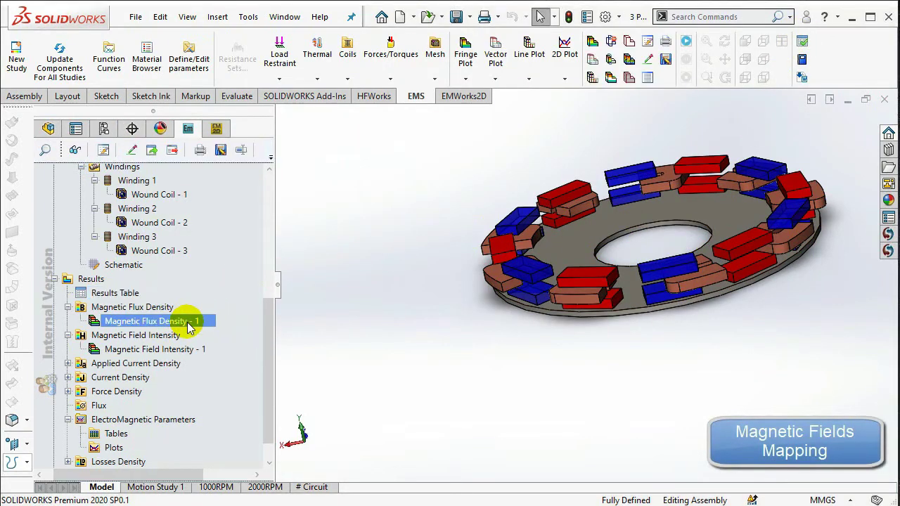
pyautogui.click(187, 322)
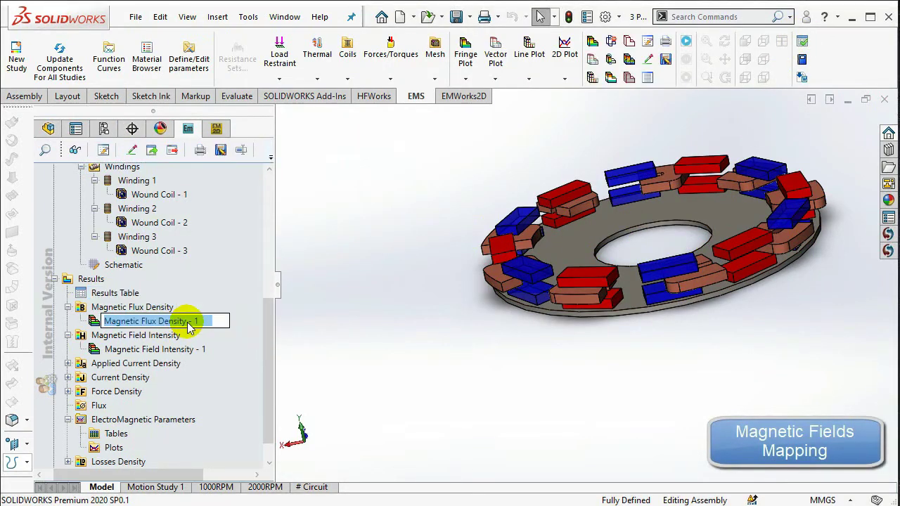
pyautogui.doubleClick(93, 321)
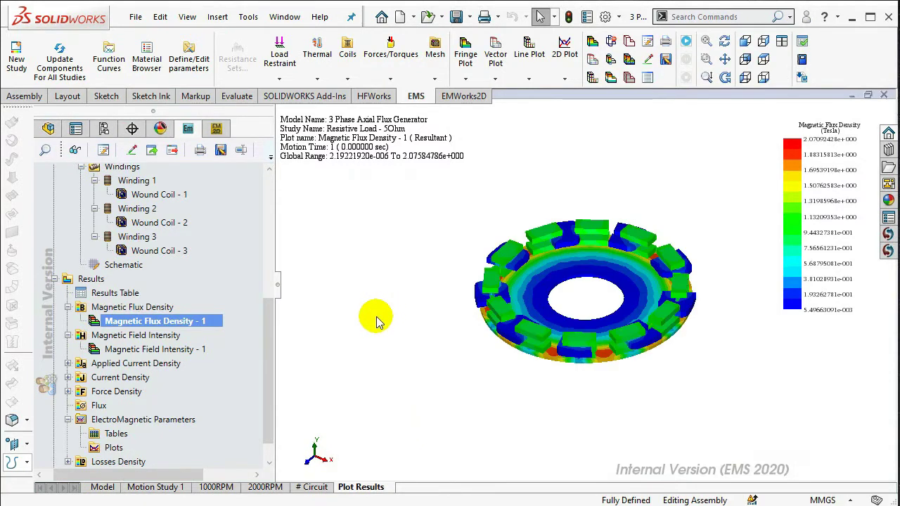
pyautogui.doubleClick(194, 349)
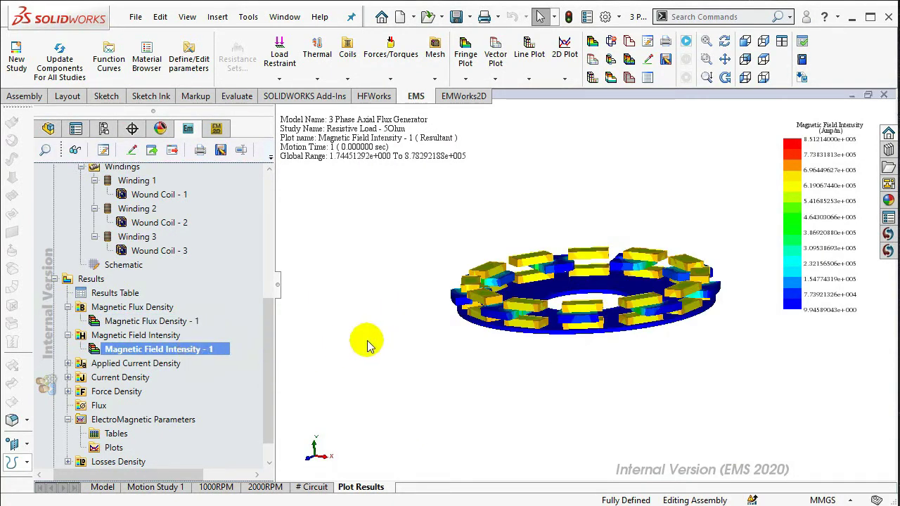
pyautogui.moveTo(382, 321); pyautogui.dragTo(412, 357, button='middle')
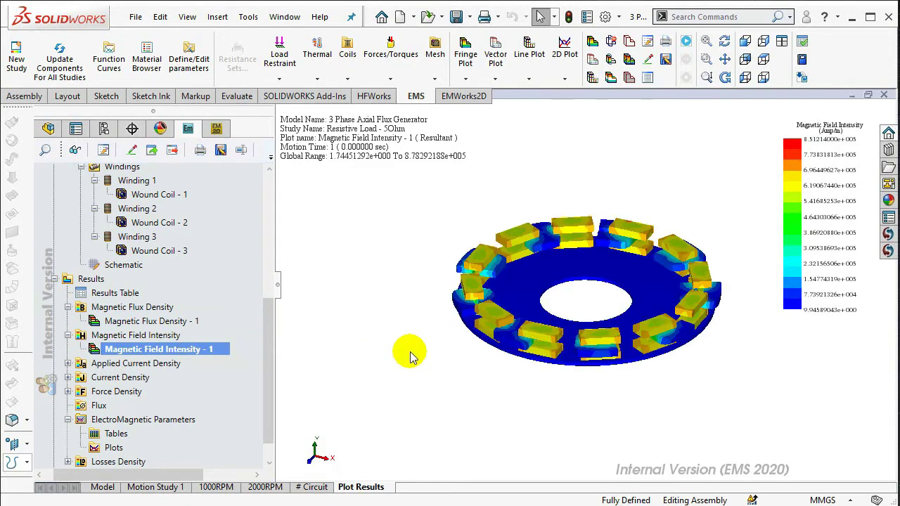
pyautogui.press('alt')
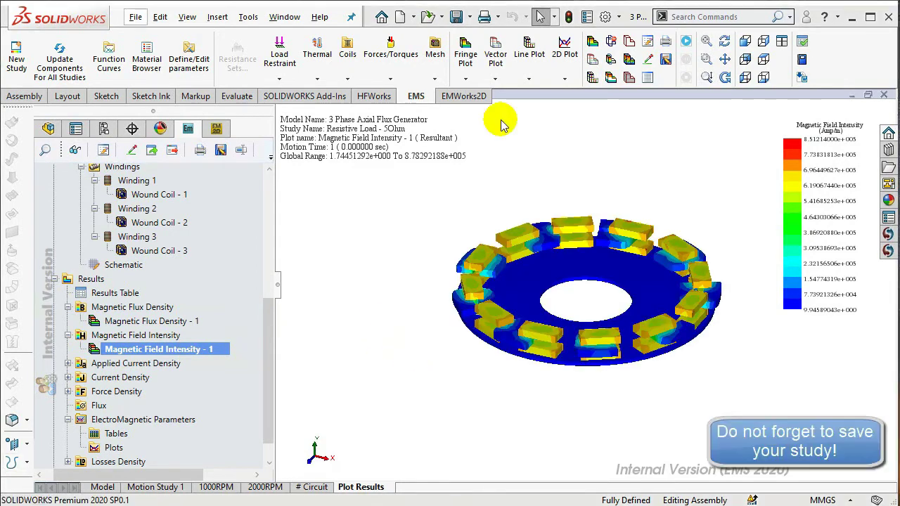
# - Save the document and duplicate the Resistive Load - 5Ohm study under the name Capacitive Load
pyautogui.click(459, 17)
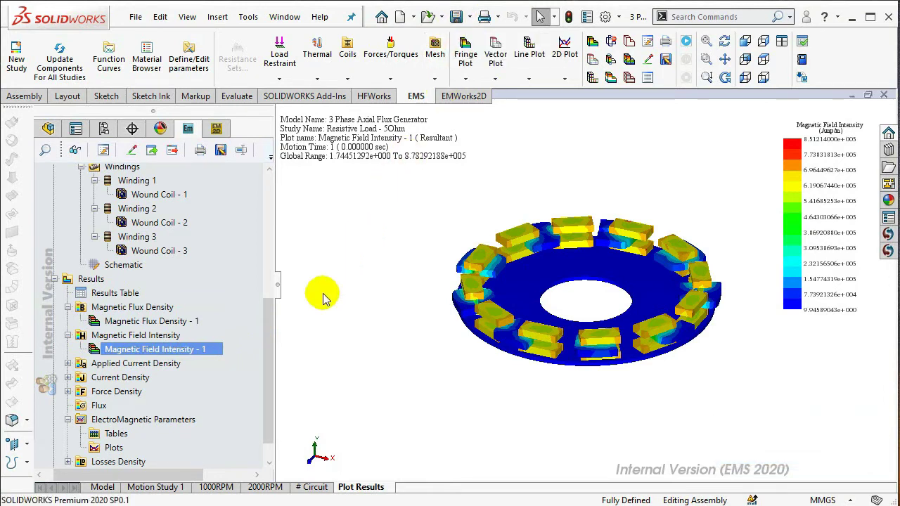
pyautogui.moveTo(266, 322); pyautogui.dragTo(273, 168)
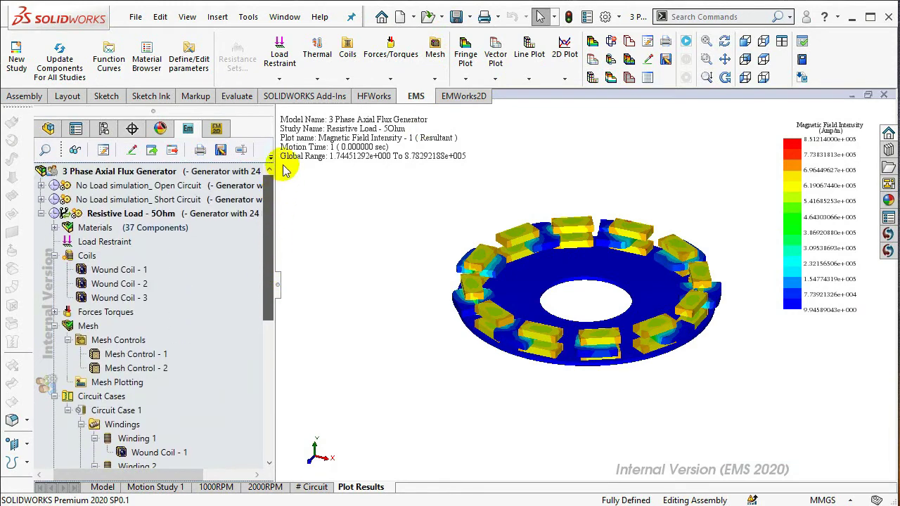
pyautogui.click(40, 213)
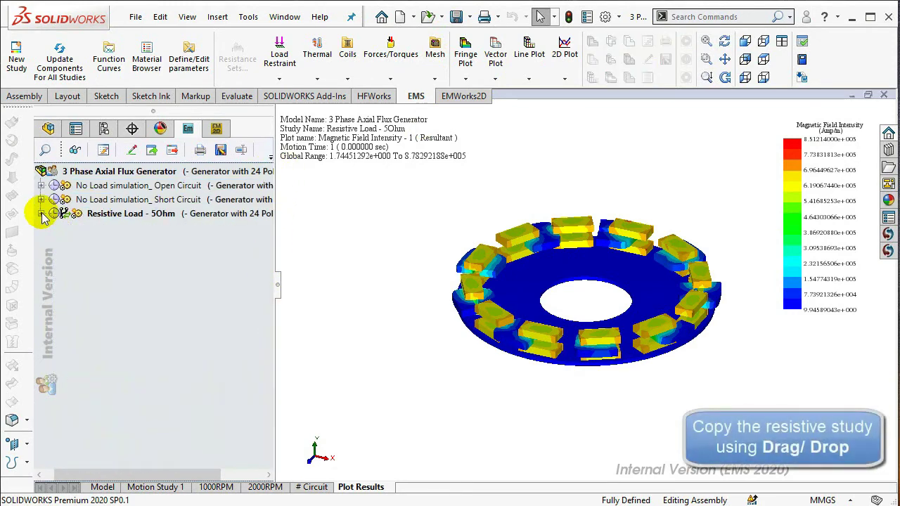
pyautogui.moveTo(94, 219); pyautogui.dragTo(92, 173)
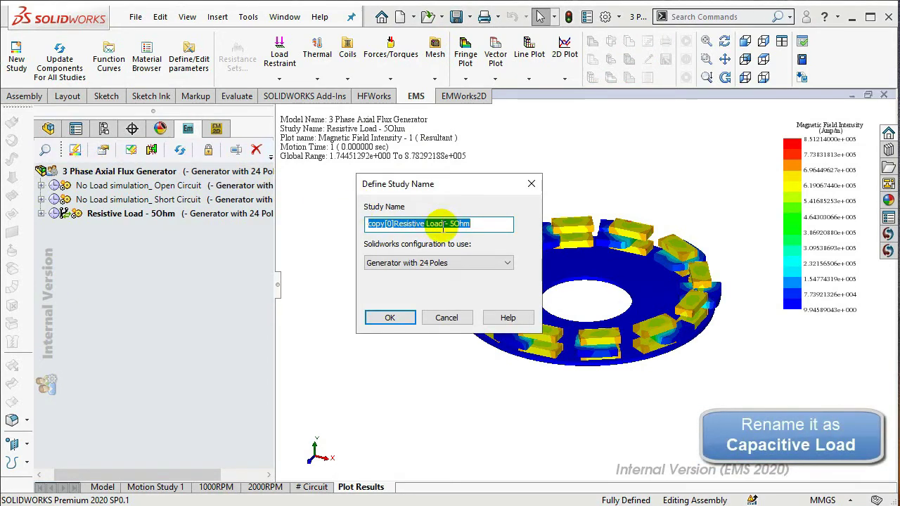
pyautogui.write('Ca')
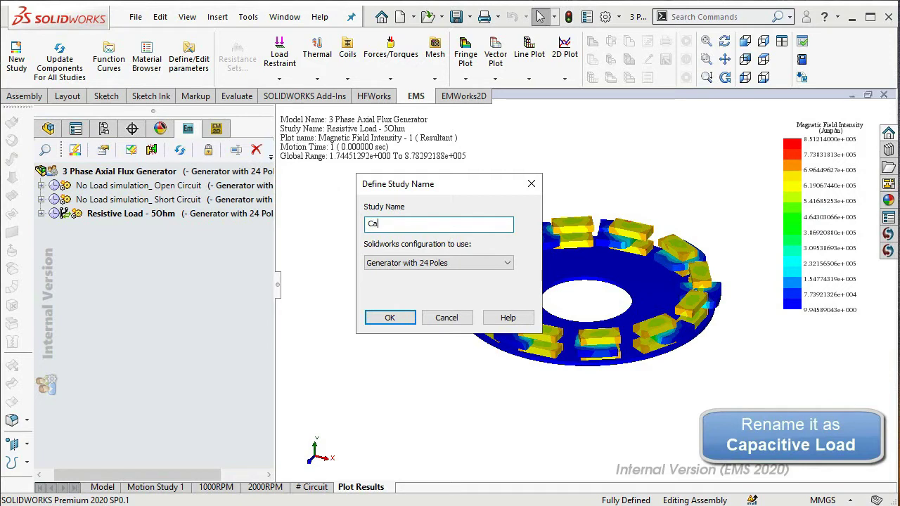
pyautogui.write('pacitive Load')
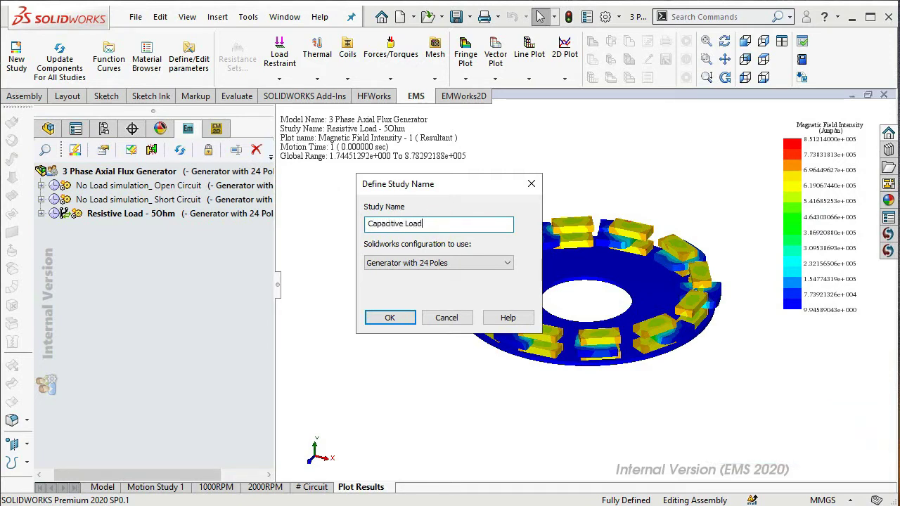
pyautogui.click(396, 321)
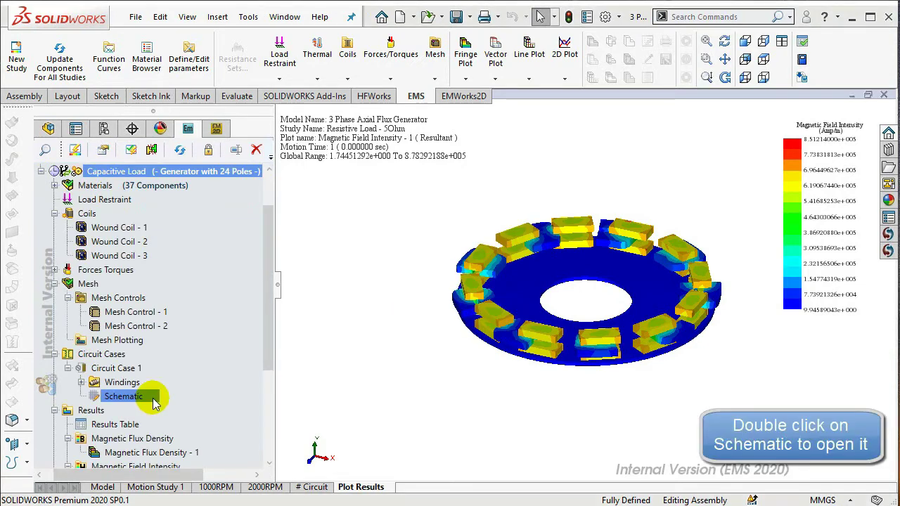
# - Open the Capacitive Load study's circuit schematic and move the three windings together away from the resistors to make room for capacitors
pyautogui.doubleClick(127, 397)
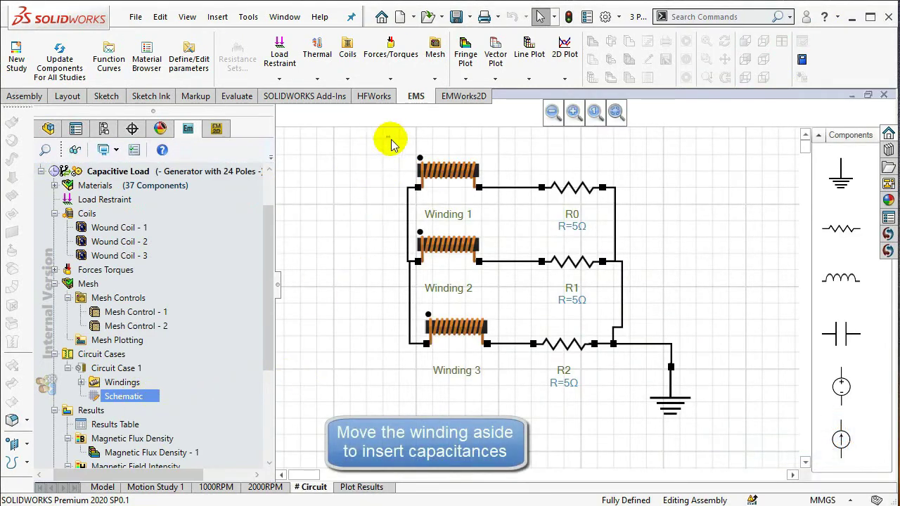
pyautogui.moveTo(386, 137); pyautogui.dragTo(517, 387)
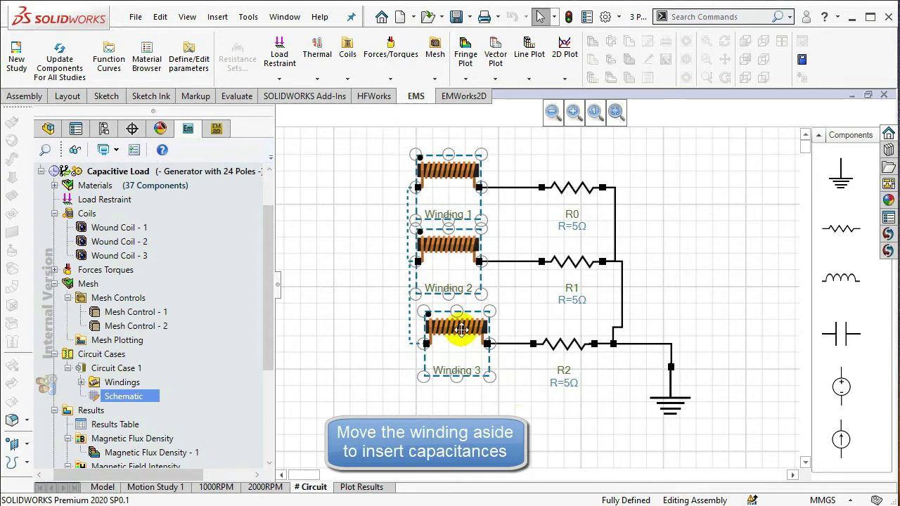
pyautogui.moveTo(460, 328); pyautogui.dragTo(373, 327)
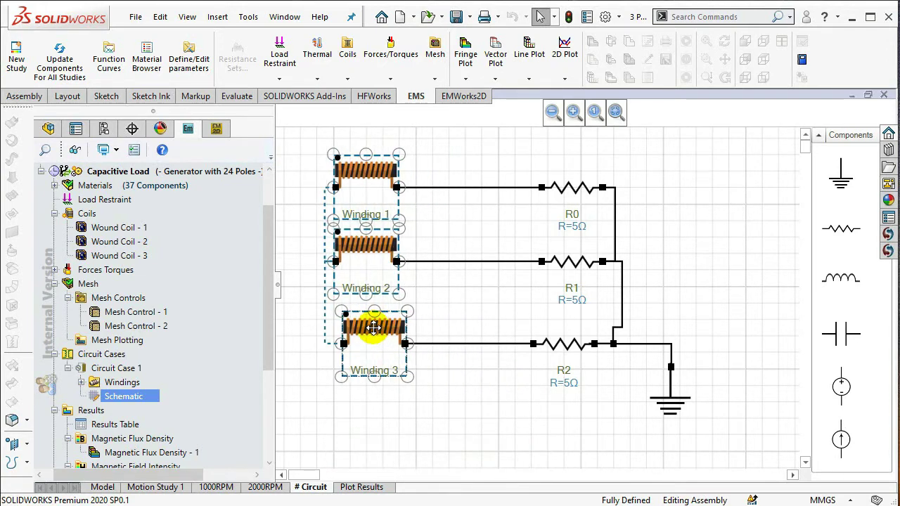
pyautogui.click(458, 385)
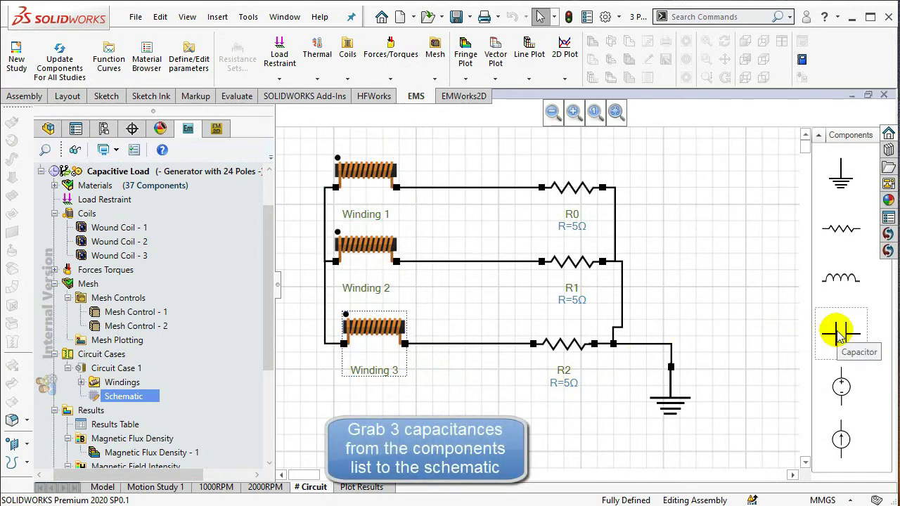
# - Insert three capacitors, one between each winding and its resistor R0, R1 and R2
pyautogui.moveTo(836, 334); pyautogui.dragTo(475, 180)
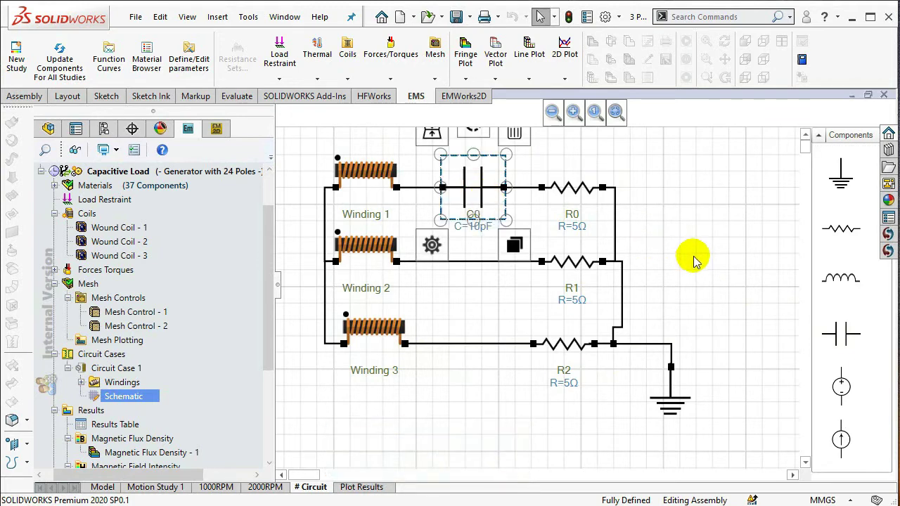
pyautogui.moveTo(840, 332); pyautogui.dragTo(473, 261)
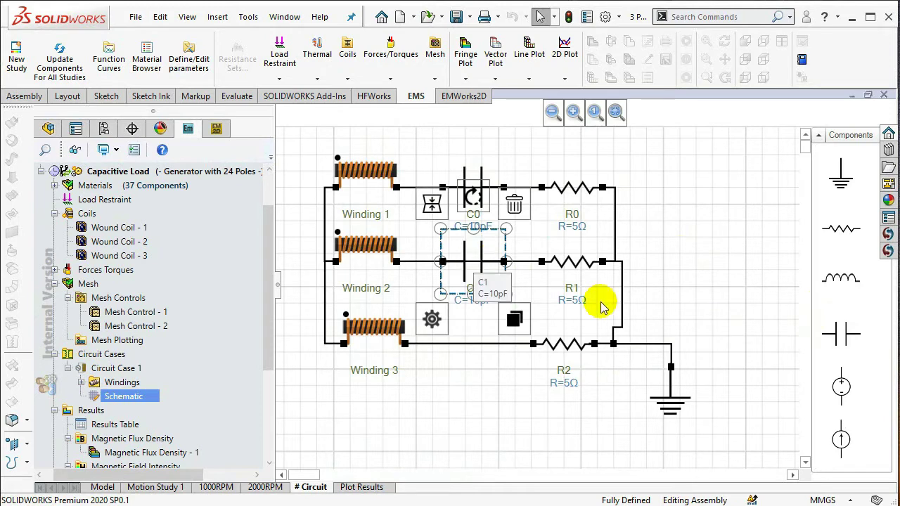
pyautogui.moveTo(836, 336); pyautogui.dragTo(474, 344)
pyautogui.click(493, 451)
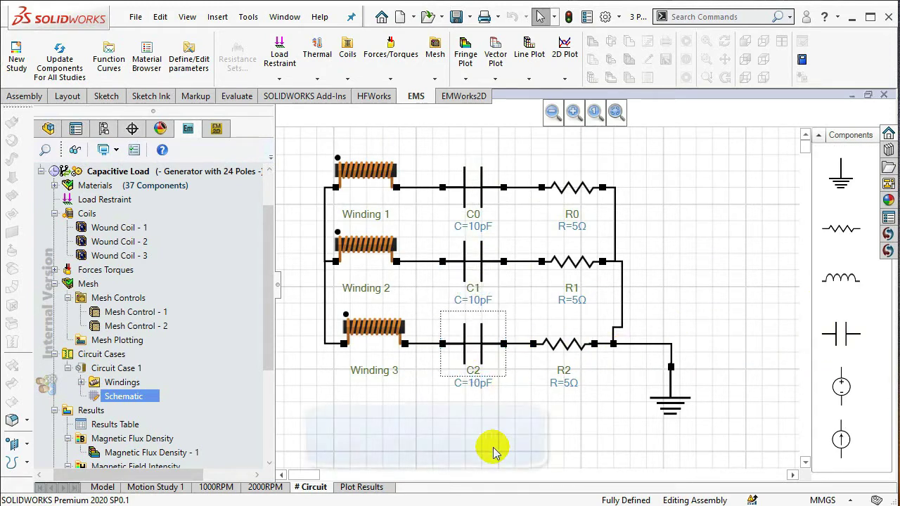
# - Delete the three direct wires between the windings and the resistors
pyautogui.click(419, 188)
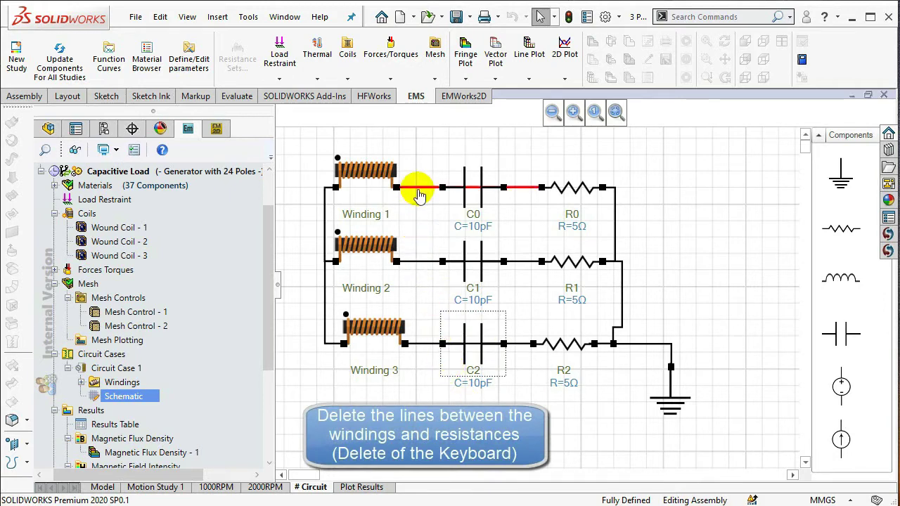
pyautogui.press('Delete')
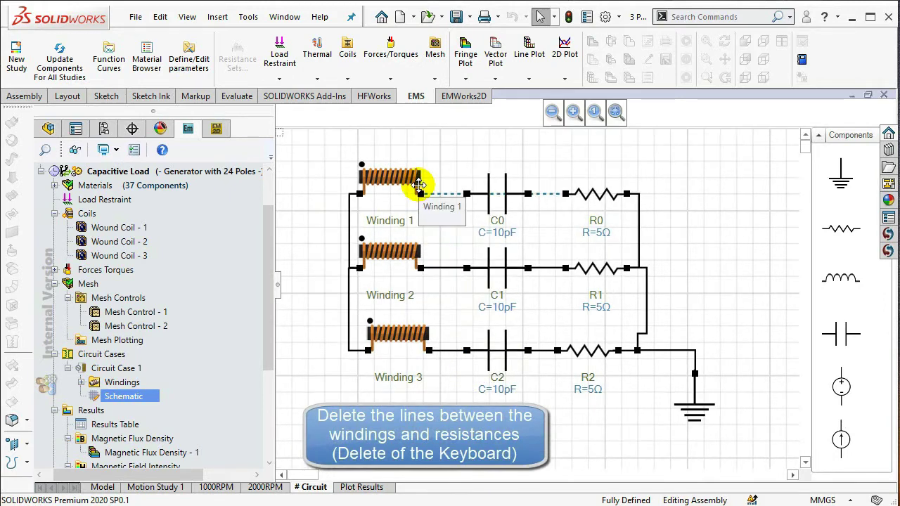
pyautogui.press('Delete')
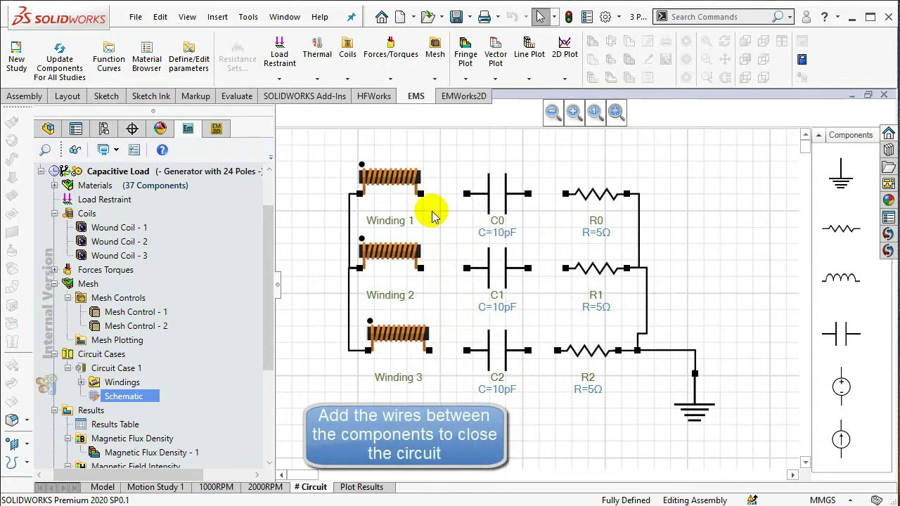
# - Wire each winding in series with its capacitor and resistor: Winding 1 to C0 and R0, Winding 2 to C1 and R1, Winding 3 to C2 and R2
pyautogui.moveTo(421, 194); pyautogui.dragTo(467, 195)
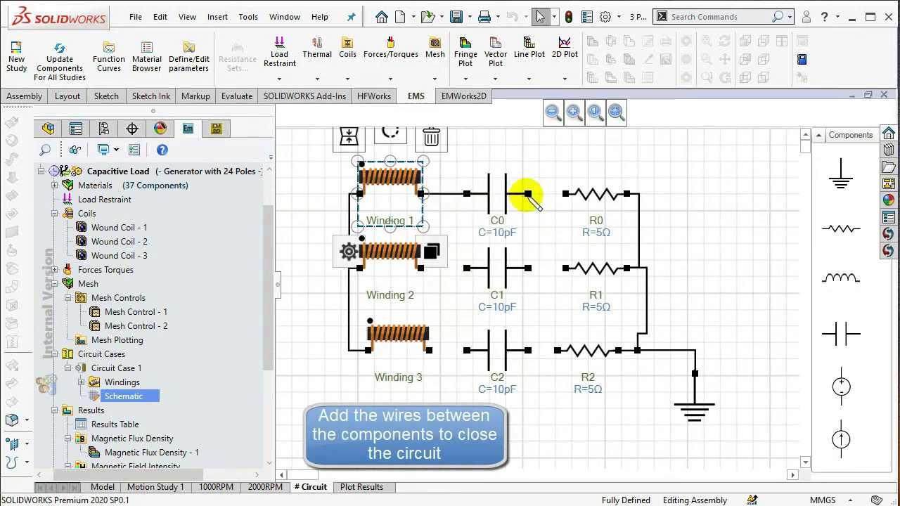
pyautogui.moveTo(528, 195); pyautogui.dragTo(569, 195)
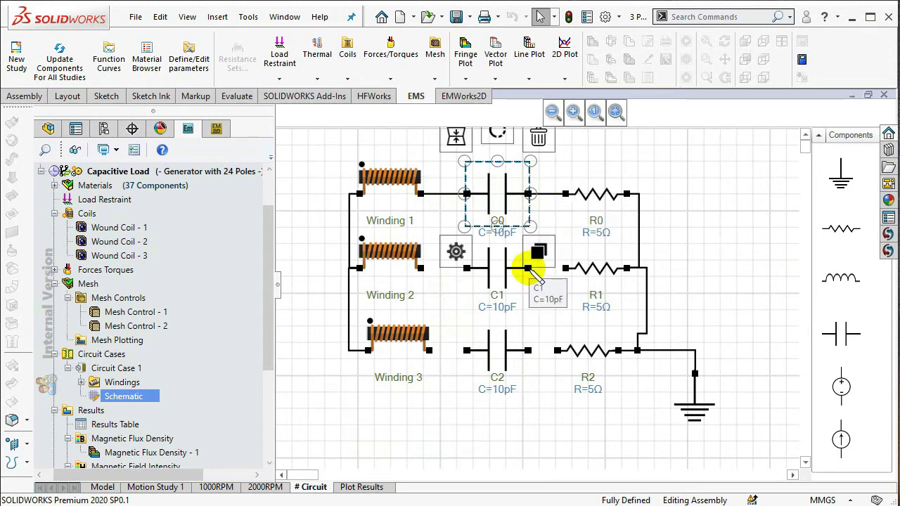
pyautogui.moveTo(529, 268); pyautogui.dragTo(566, 268)
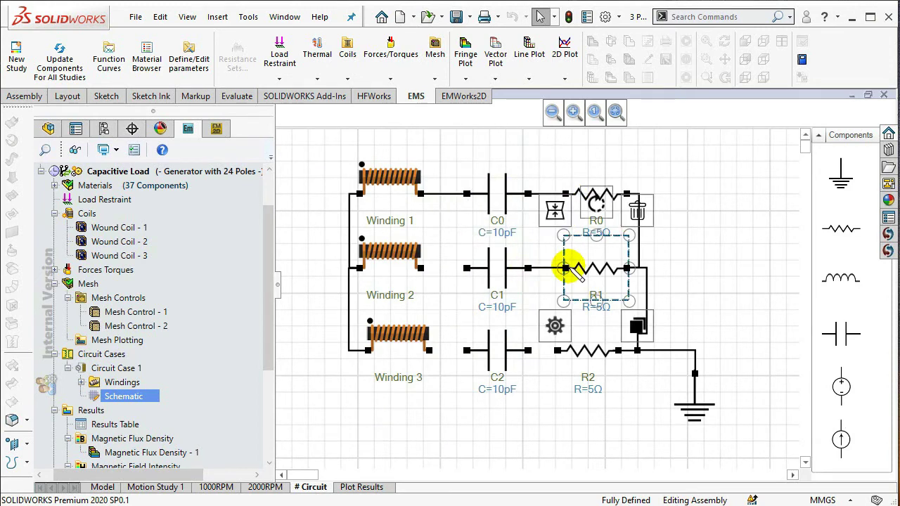
pyautogui.moveTo(420, 269); pyautogui.dragTo(467, 269)
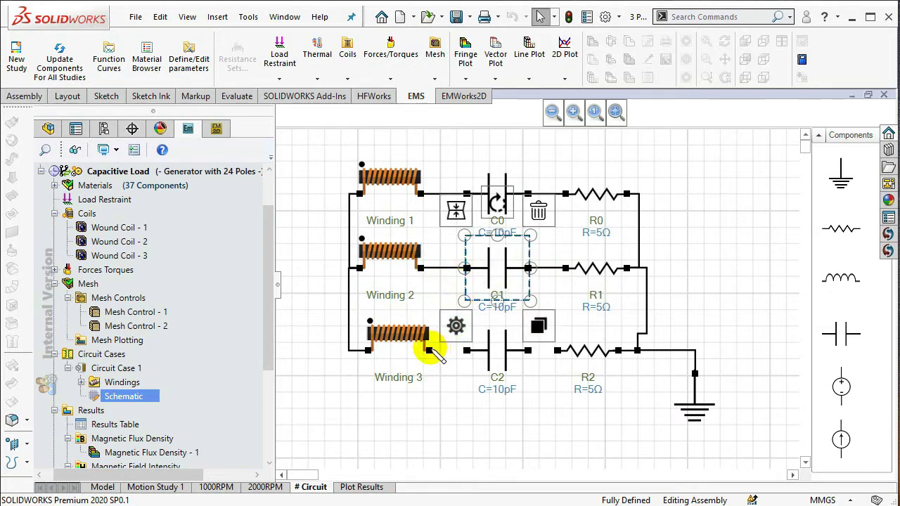
pyautogui.moveTo(430, 350); pyautogui.dragTo(467, 350)
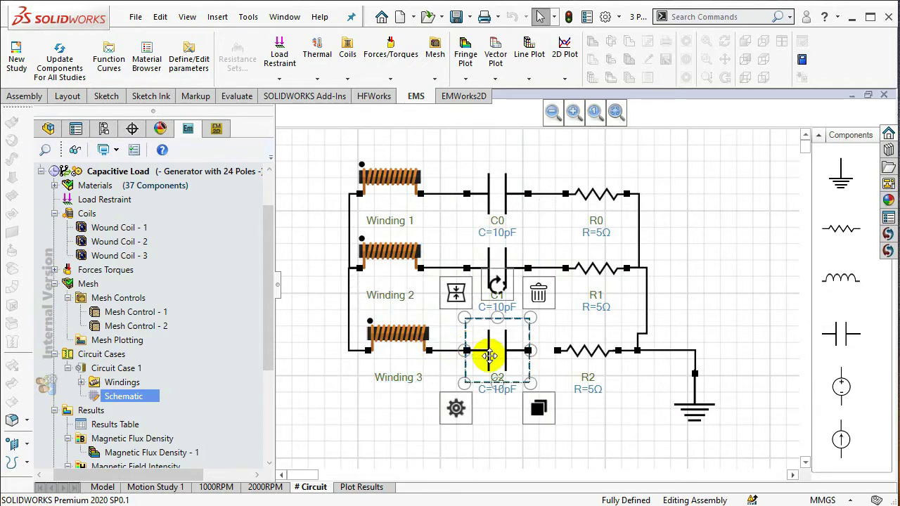
pyautogui.moveTo(529, 350); pyautogui.dragTo(557, 350)
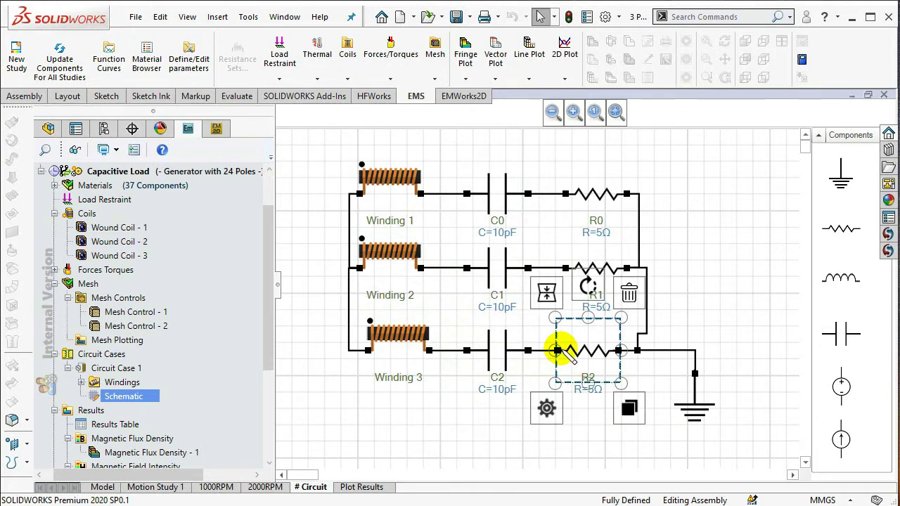
# - Set the capacitance of C0, the capacitor in series with Winding 1, to 1 mF
pyautogui.click(504, 420)
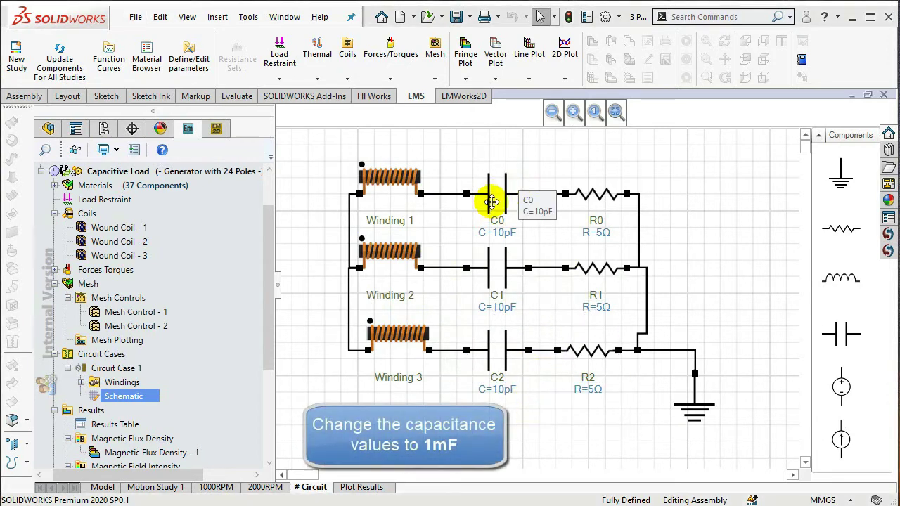
pyautogui.doubleClick(491, 202)
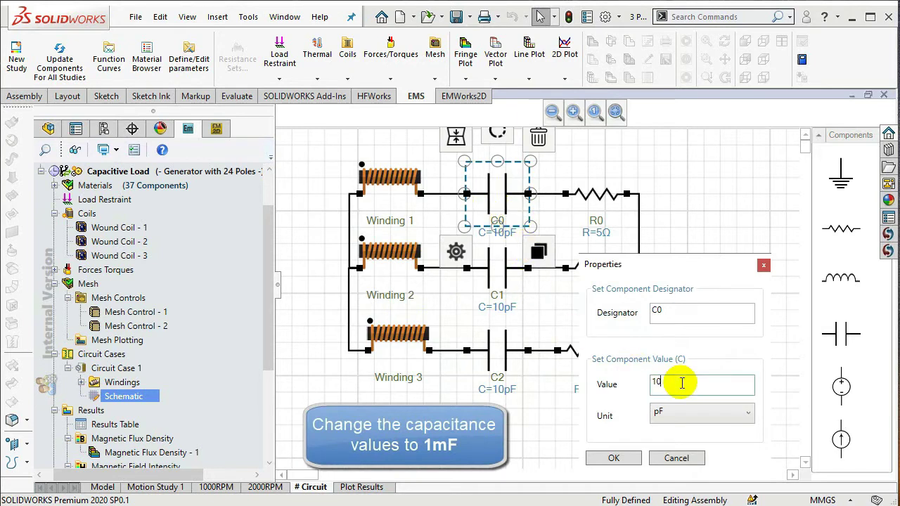
pyautogui.click(682, 416)
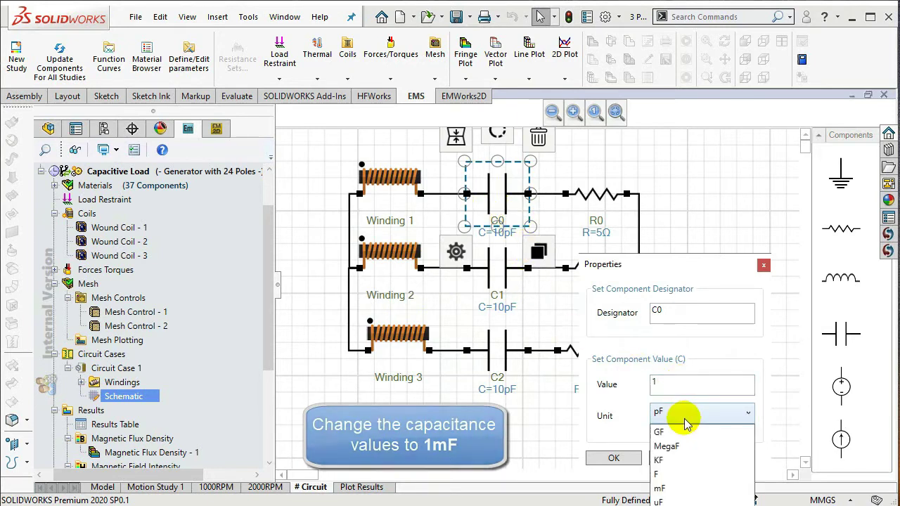
pyautogui.click(659, 261)
pyautogui.moveTo(659, 260); pyautogui.dragTo(639, 193)
pyautogui.click(667, 348)
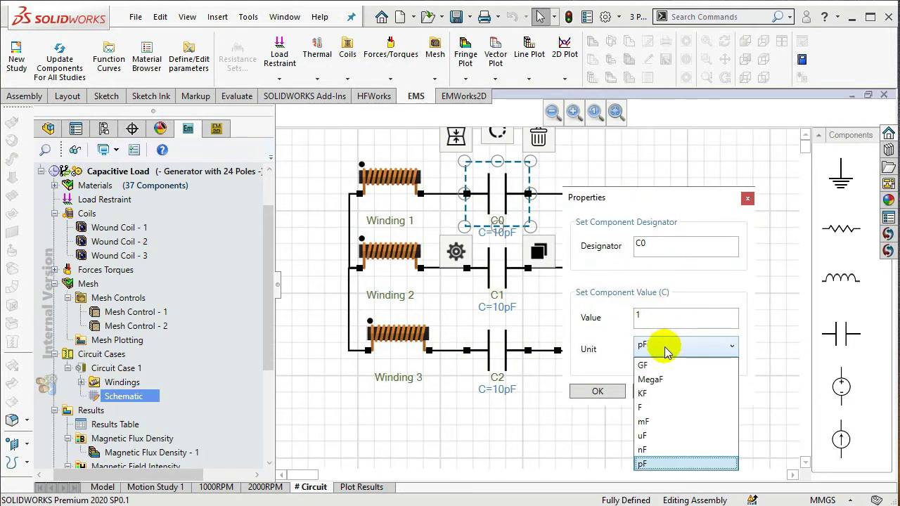
pyautogui.click(675, 431)
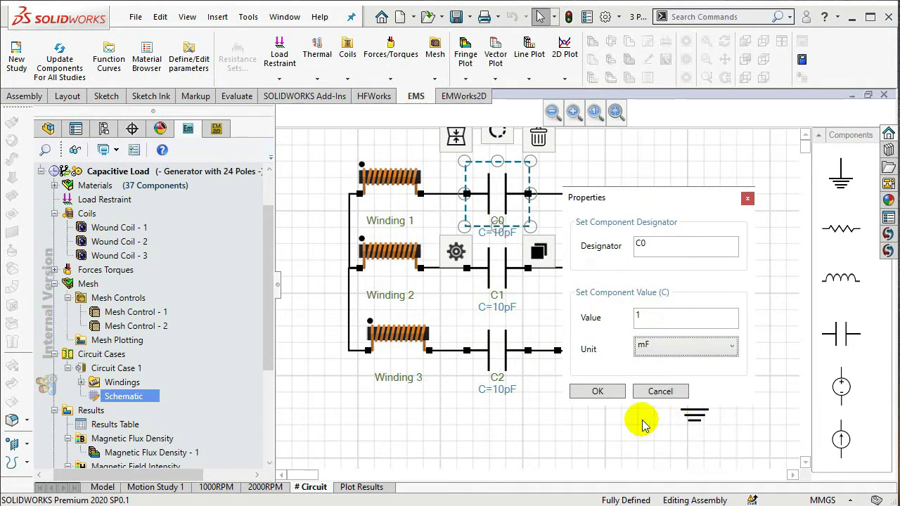
pyautogui.click(599, 391)
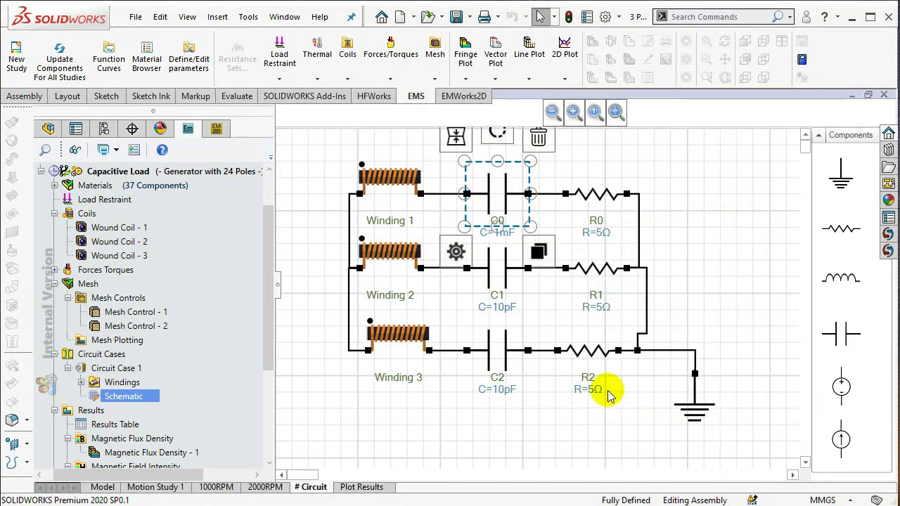
# - Set the capacitance of C1, the capacitor in series with Winding 2, to 1 mF
pyautogui.click(507, 279)
pyautogui.doubleClick(508, 280)
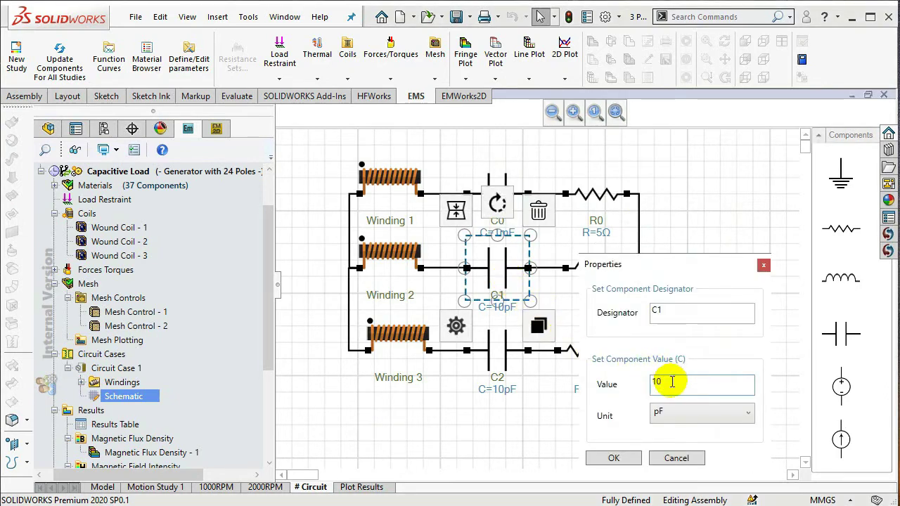
pyautogui.click(686, 414)
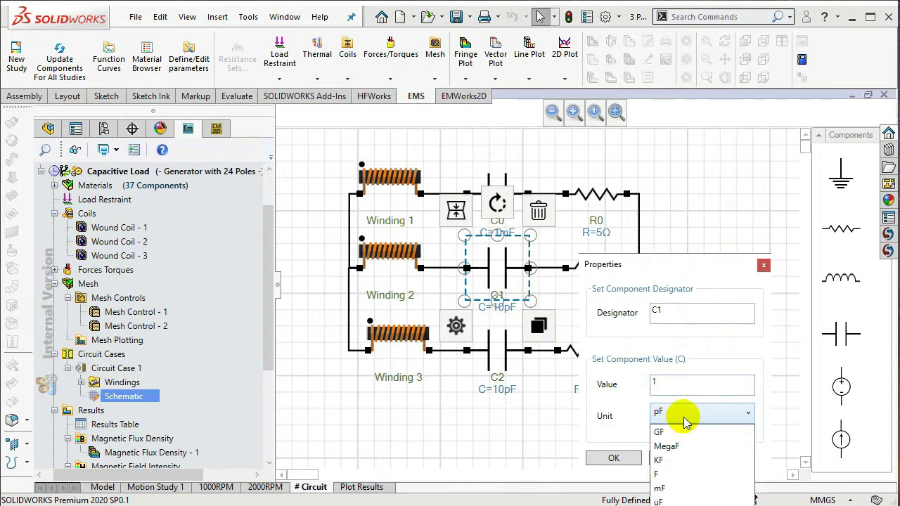
pyautogui.click(693, 488)
pyautogui.click(628, 462)
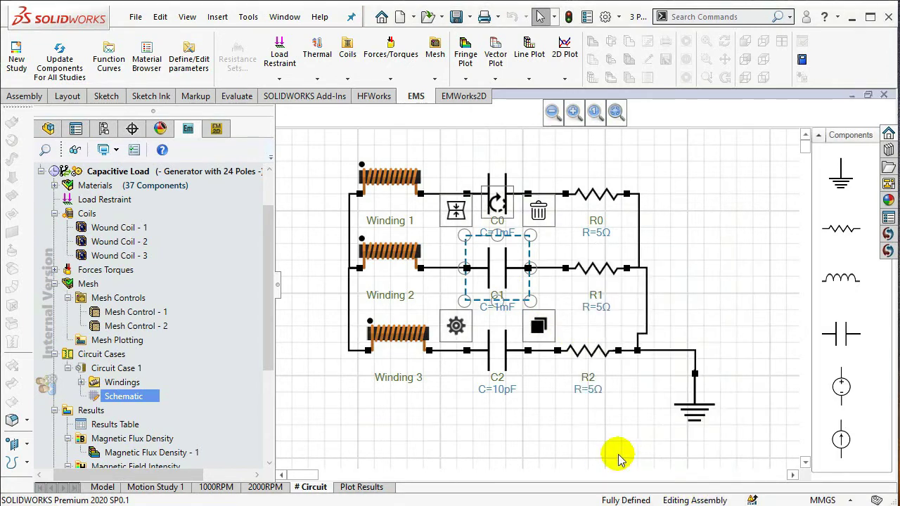
# - Set the capacitance of C2, the capacitor in series with Winding 3, to 1 mF
pyautogui.click(503, 355)
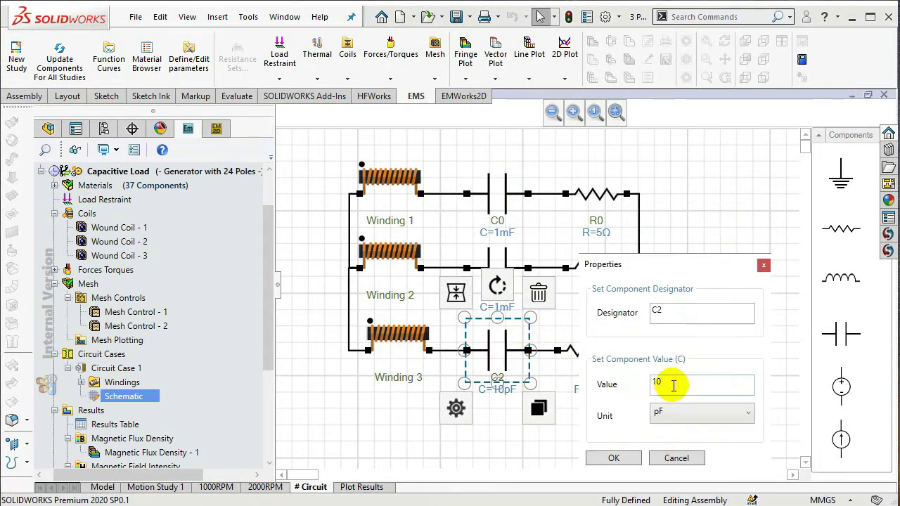
pyautogui.click(664, 415)
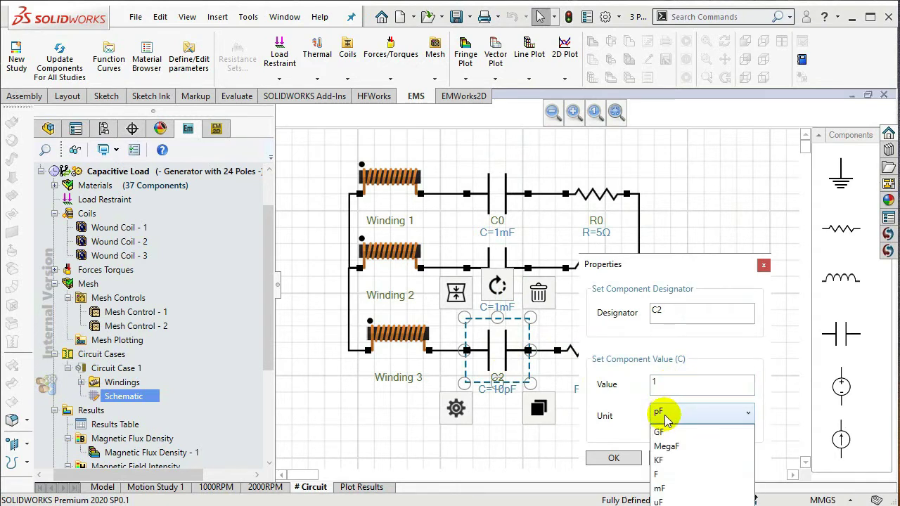
pyautogui.click(683, 486)
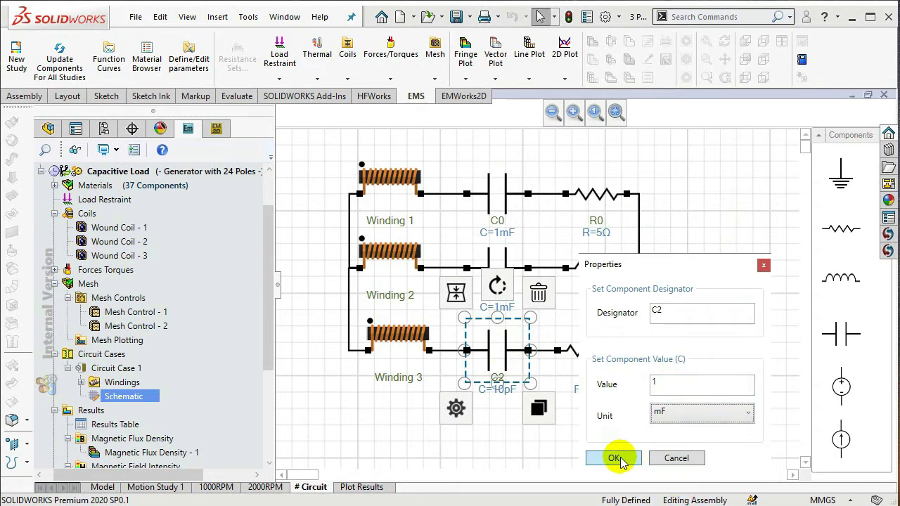
pyautogui.click(614, 457)
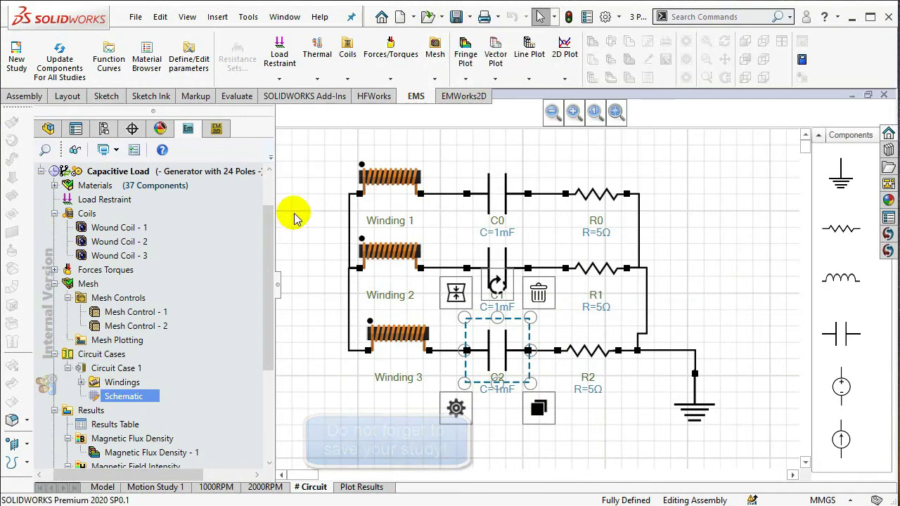
# - Run the Capacitive Load study
pyautogui.moveTo(269, 234); pyautogui.dragTo(271, 196)
pyautogui.click(247, 227)
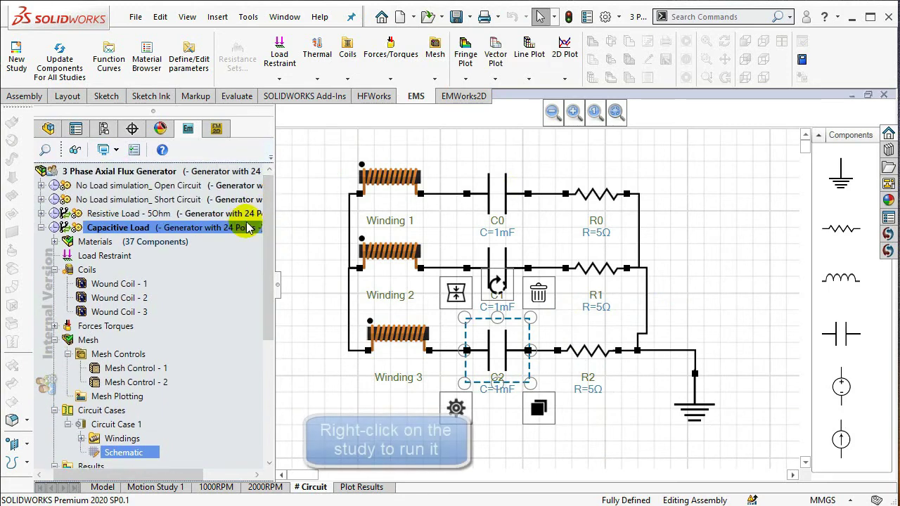
pyautogui.rightClick(239, 227)
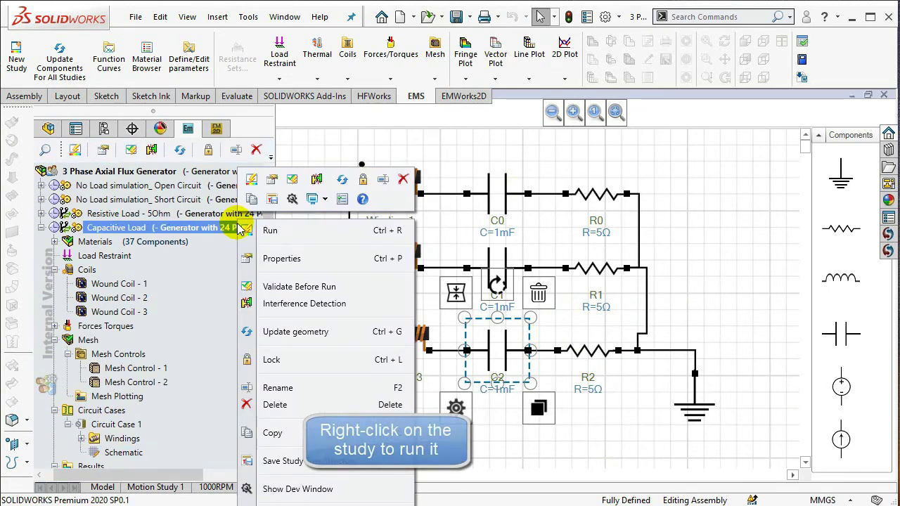
pyautogui.click(287, 230)
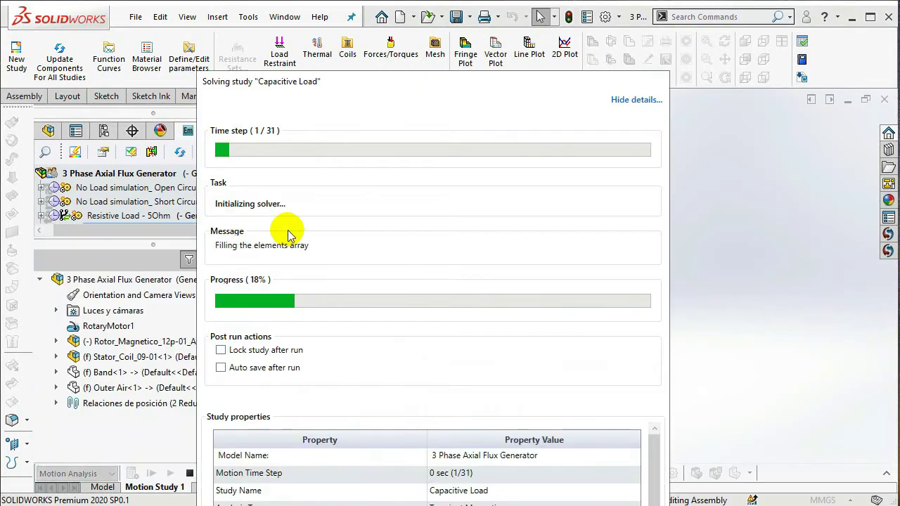
# - Open the Capacitive Load results table and preview a plot of the current in Wound Coils 1, 2 and 3 over time
pyautogui.click(118, 262)
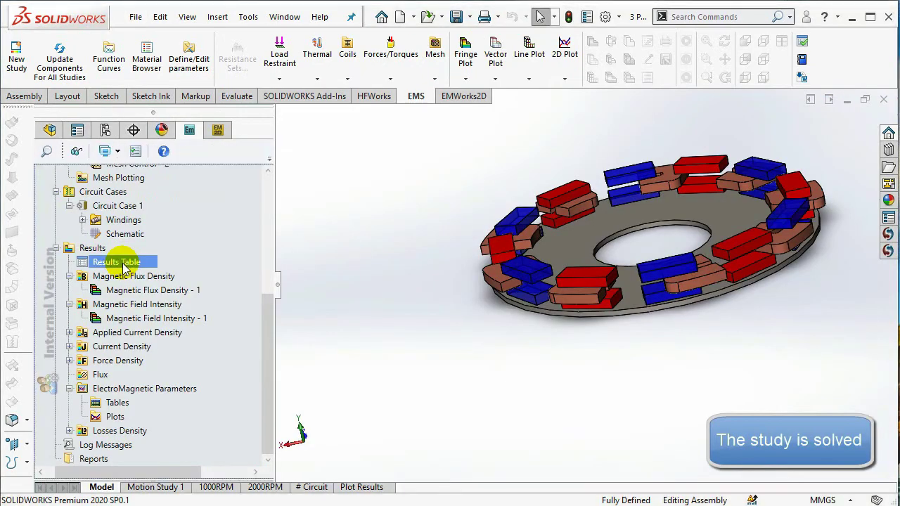
pyautogui.doubleClick(95, 265)
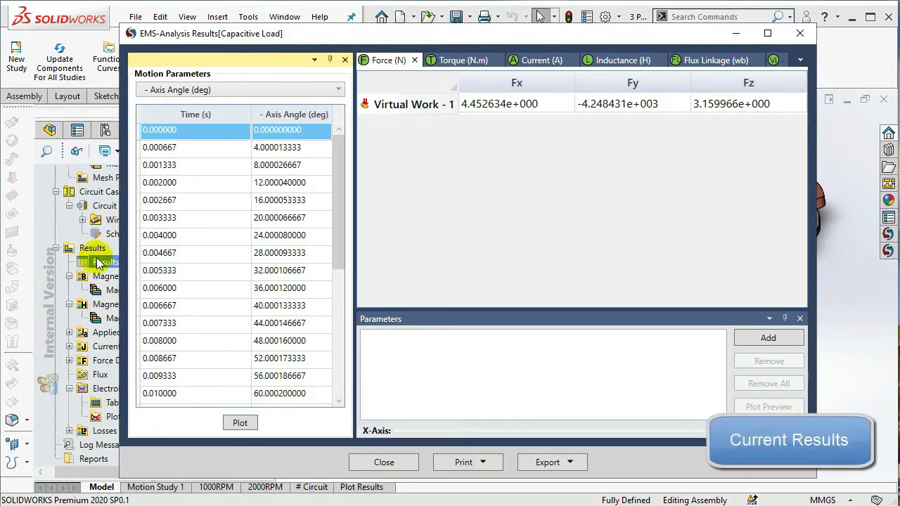
pyautogui.click(541, 61)
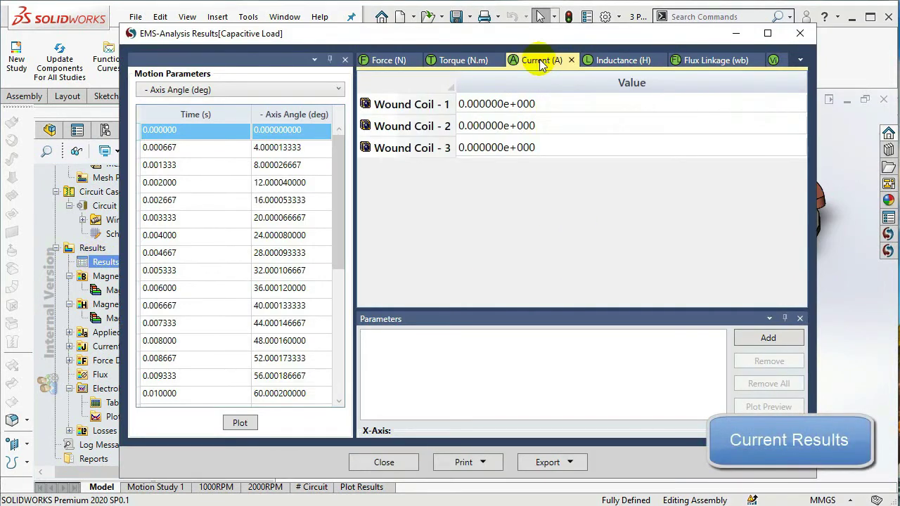
pyautogui.moveTo(529, 103); pyautogui.dragTo(528, 150)
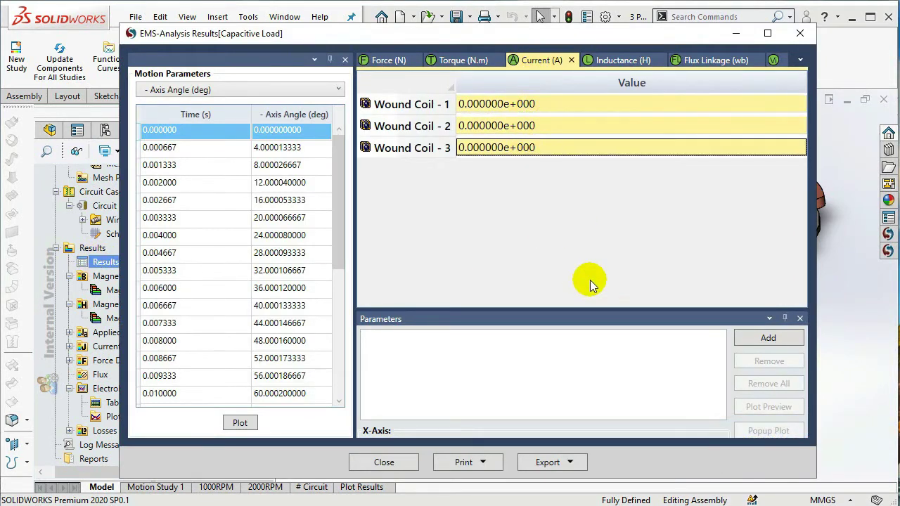
pyautogui.click(748, 340)
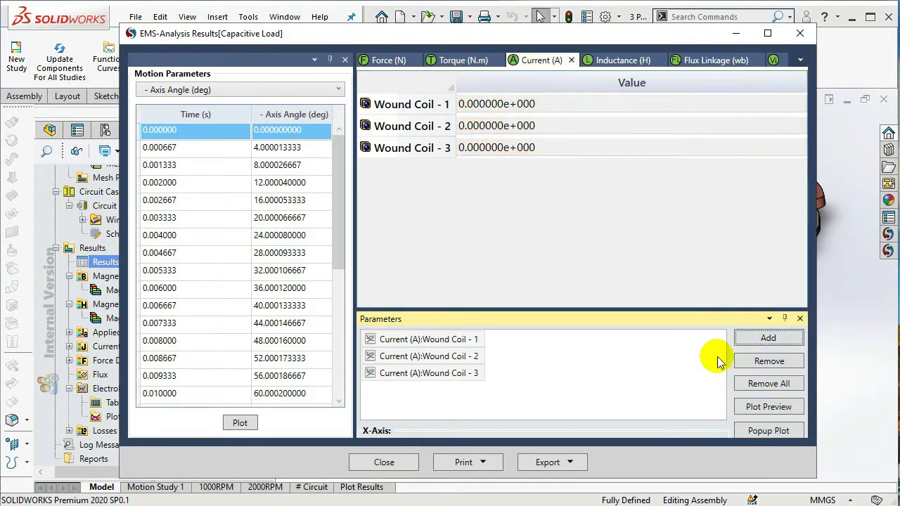
pyautogui.click(749, 411)
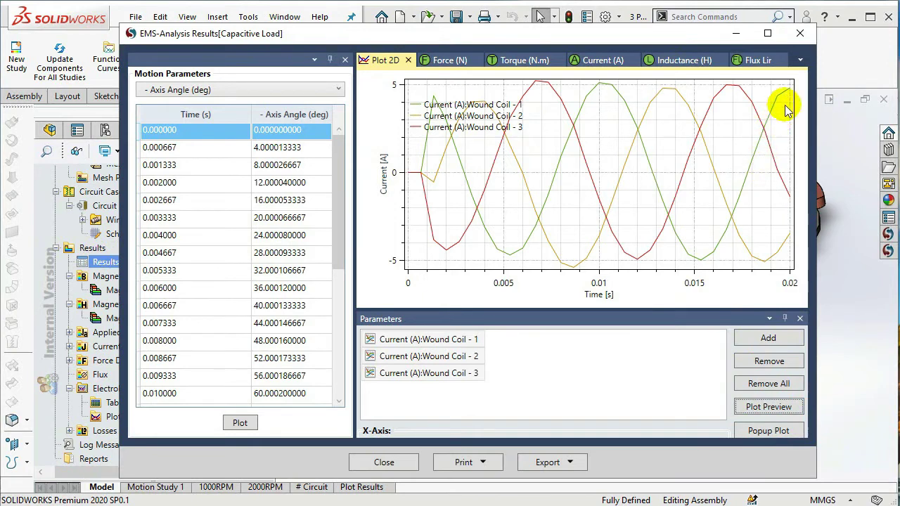
# - Preview a plot of the induced voltage in Wound Coils 1, 2 and 3 over time
pyautogui.click(802, 63)
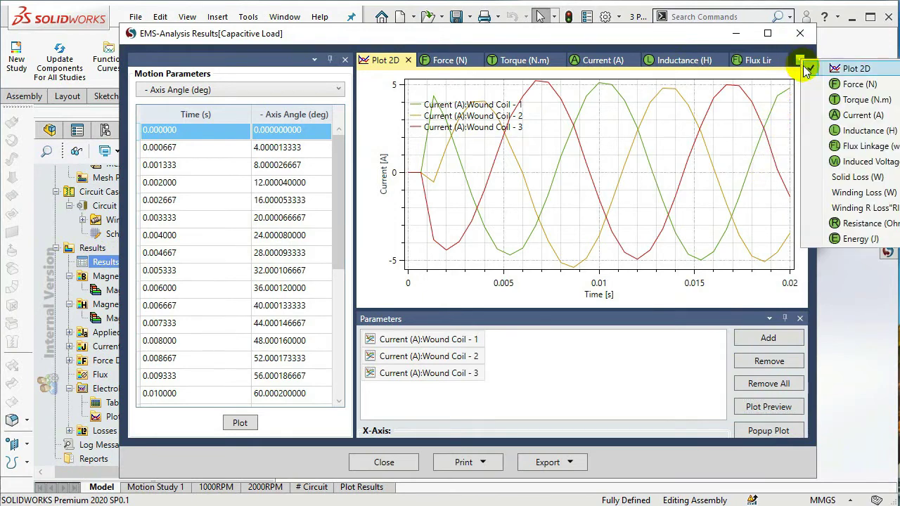
pyautogui.click(821, 163)
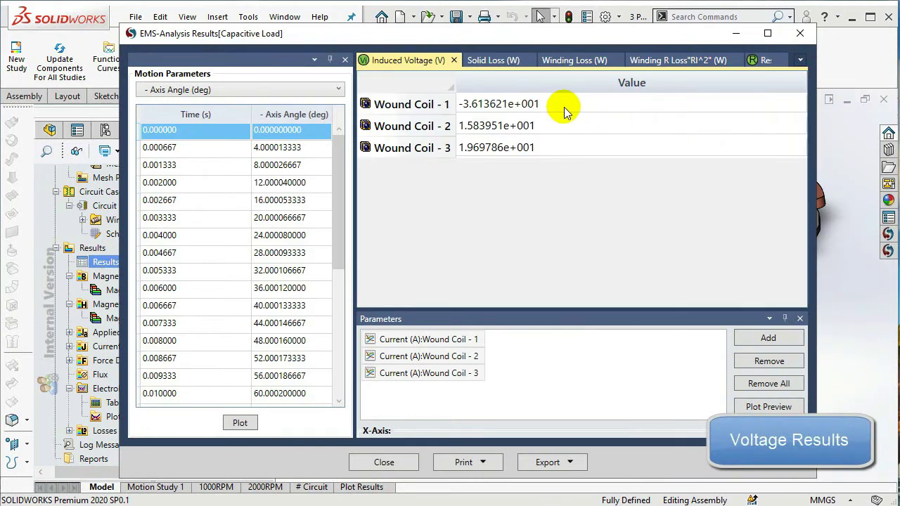
pyautogui.moveTo(564, 106); pyautogui.dragTo(568, 151)
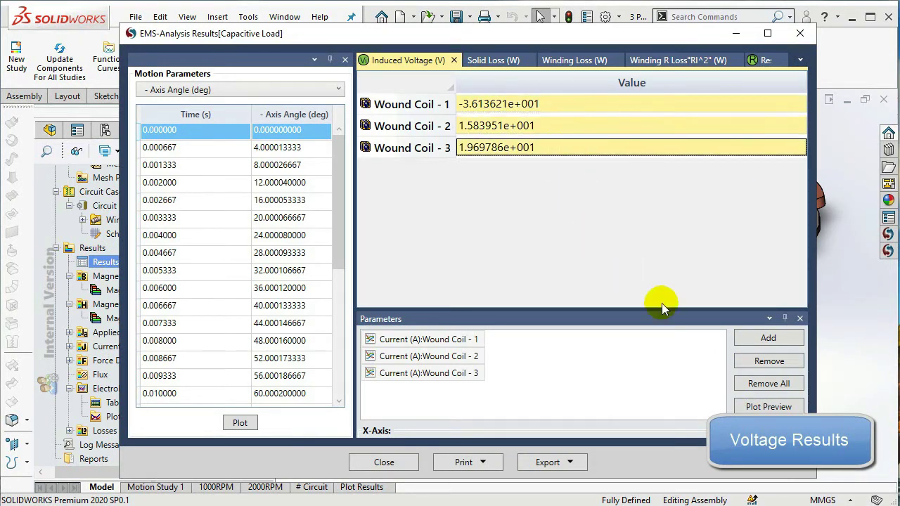
pyautogui.click(748, 340)
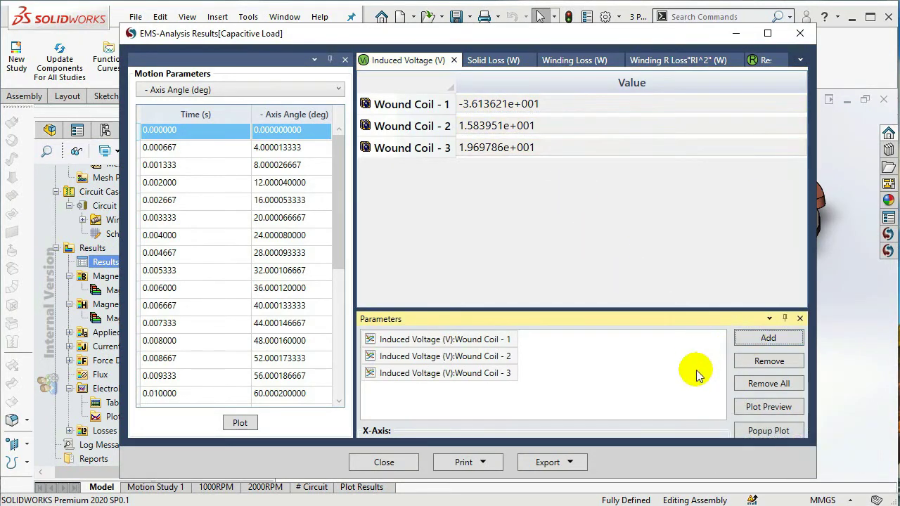
pyautogui.click(747, 411)
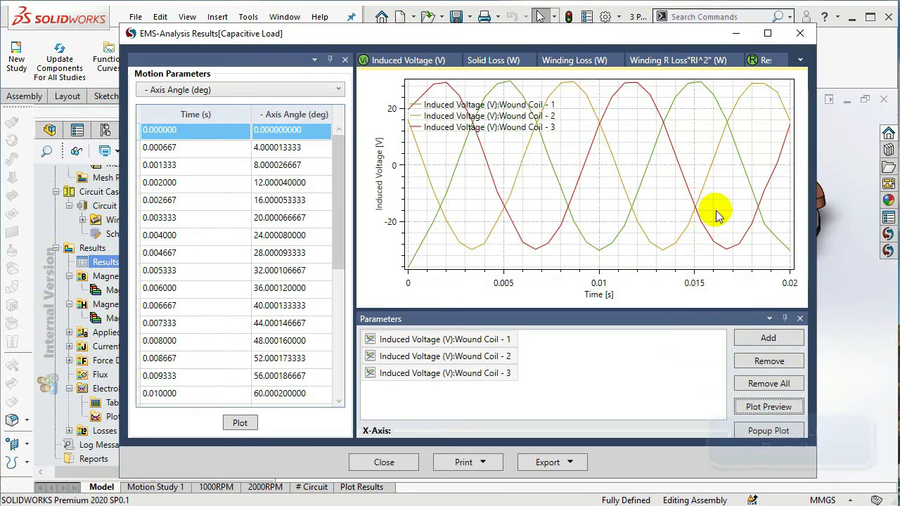
# - Preview a plot of the winding loss in Wound Coils 1, 2 and 3 over time, and close the results table
pyautogui.click(601, 61)
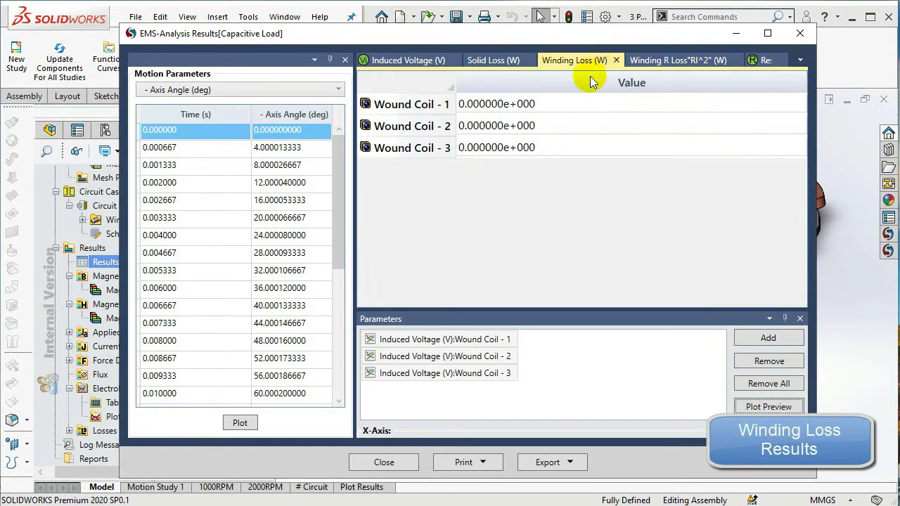
pyautogui.moveTo(550, 107); pyautogui.dragTo(553, 146)
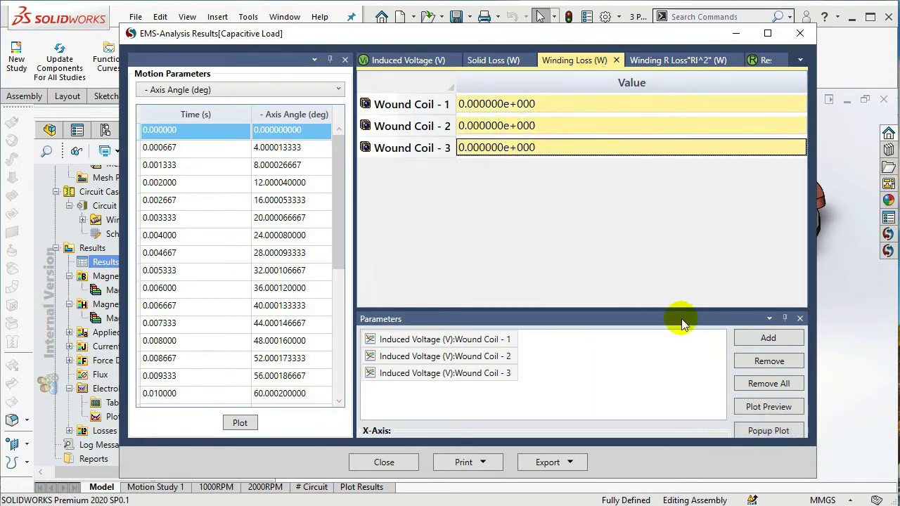
pyautogui.click(738, 337)
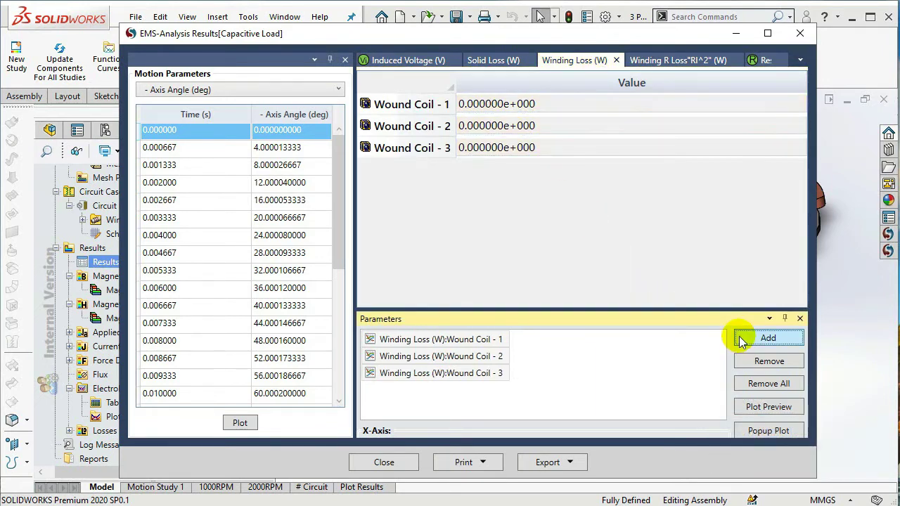
pyautogui.click(742, 414)
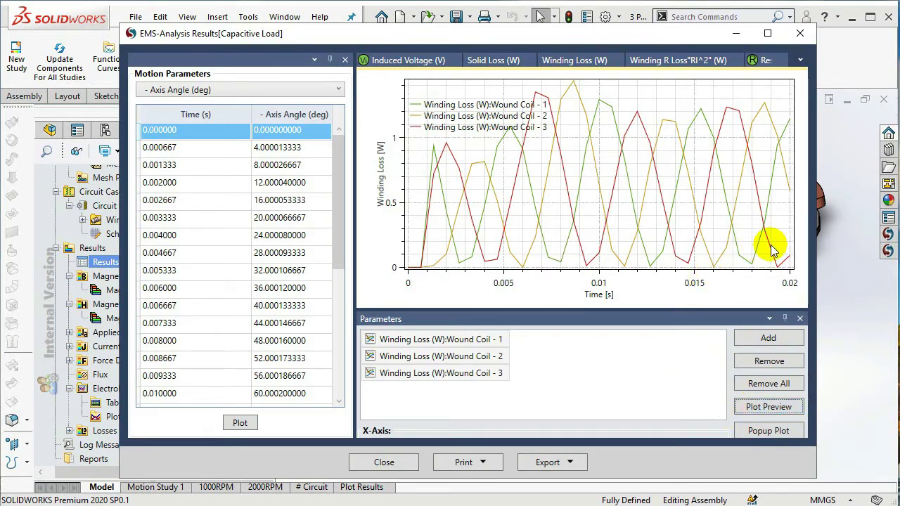
pyautogui.click(800, 35)
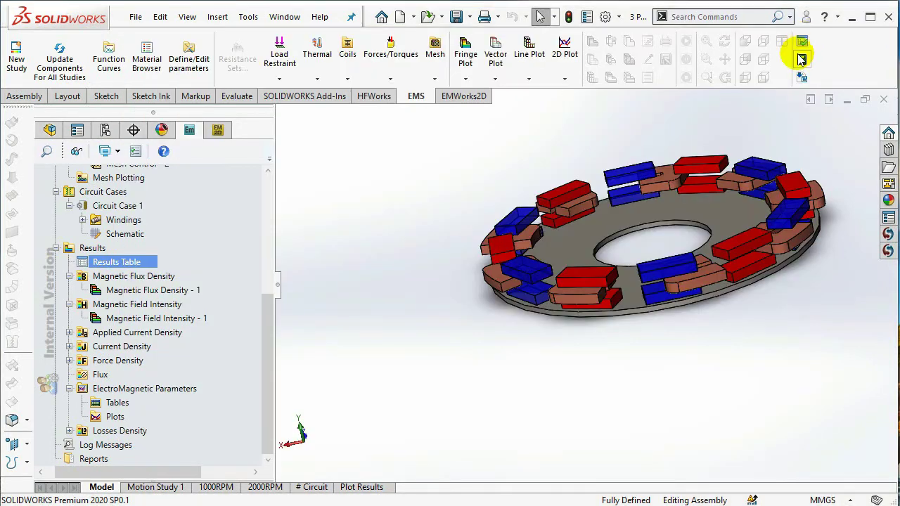
# - Display the Magnetic Flux Density - 1 plot and the Magnetic Field Intensity - 1 plot of the Capacitive Load study
pyautogui.click(177, 290)
pyautogui.doubleClick(95, 288)
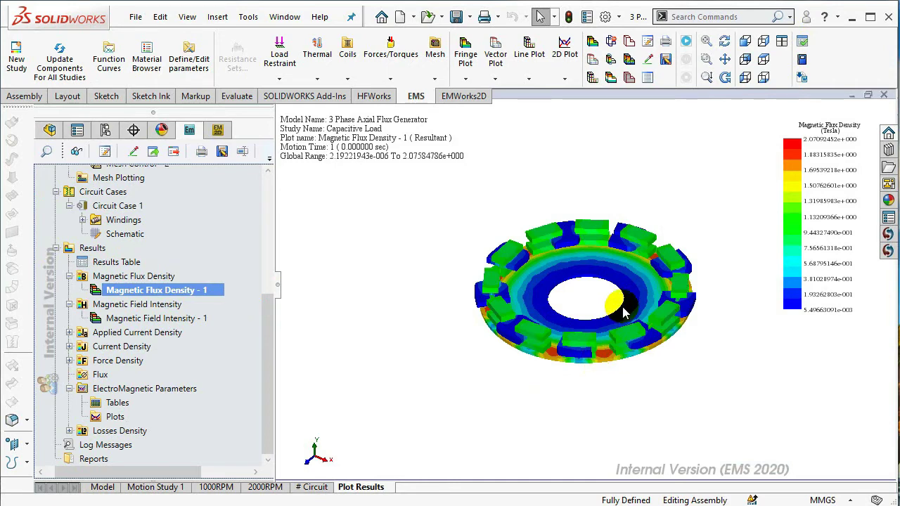
pyautogui.moveTo(610, 296)
pyautogui.mouseDown(button='middle')
pyautogui.moveTo(617, 325)
pyautogui.moveTo(609, 253)
pyautogui.moveTo(616, 265)
pyautogui.mouseUp(button='middle')
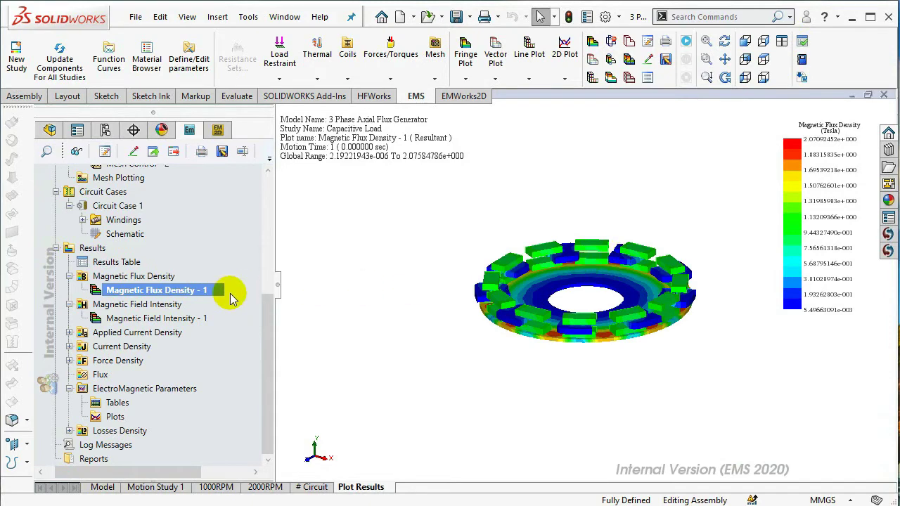
pyautogui.doubleClick(211, 322)
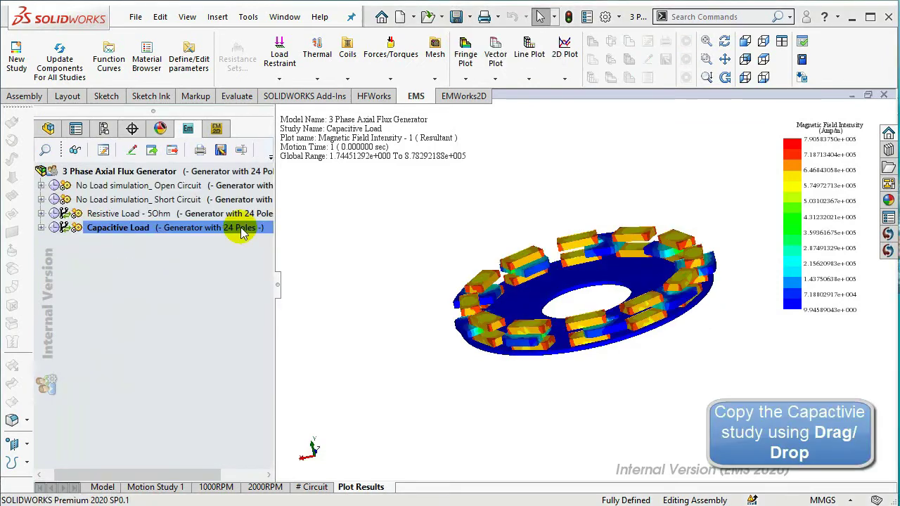
# - Copy the Capacitive Load study as RLC Load with the Generator with 24 Poles configuration, and open the copy's circuit schematic
pyautogui.moveTo(241, 227); pyautogui.dragTo(220, 170)
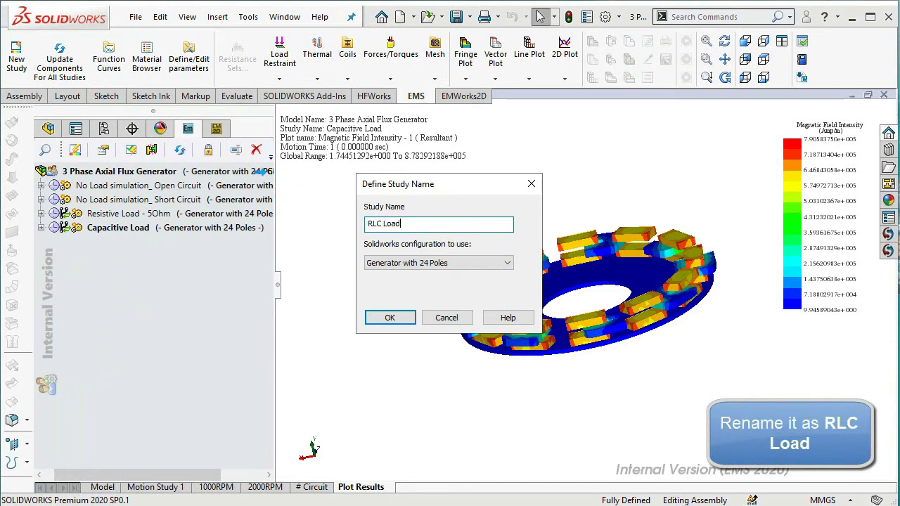
pyautogui.click(398, 316)
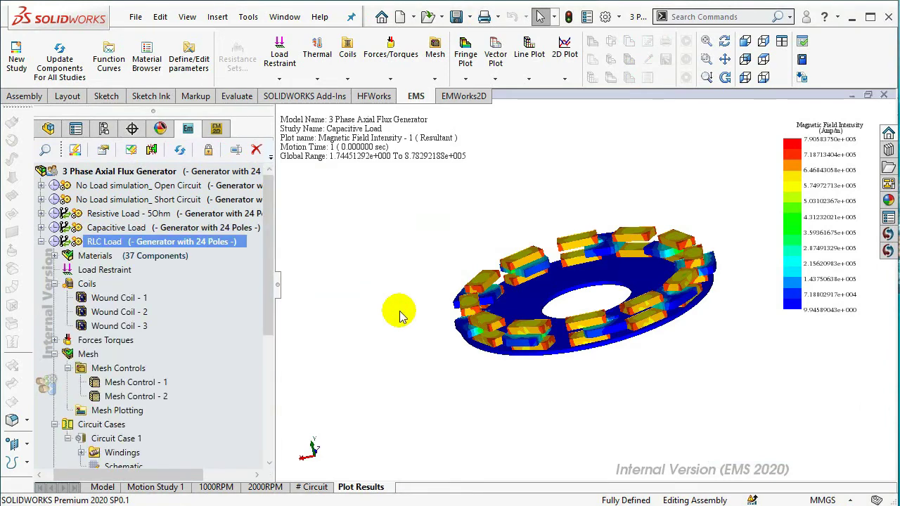
pyautogui.moveTo(266, 321); pyautogui.dragTo(238, 418)
pyautogui.doubleClick(121, 253)
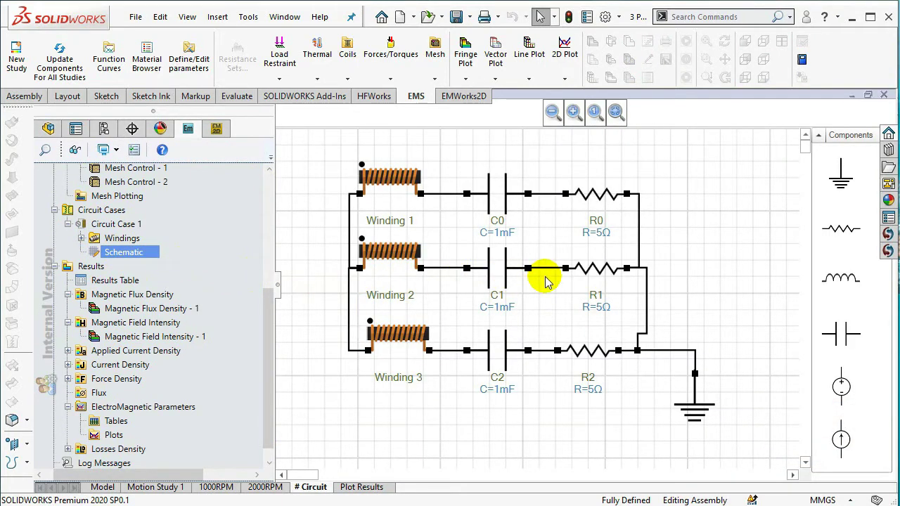
# - Move resistors R0, R1 and R2 and the ground away from the capacitors to make room in each branch
pyautogui.moveTo(533, 169); pyautogui.dragTo(739, 456)
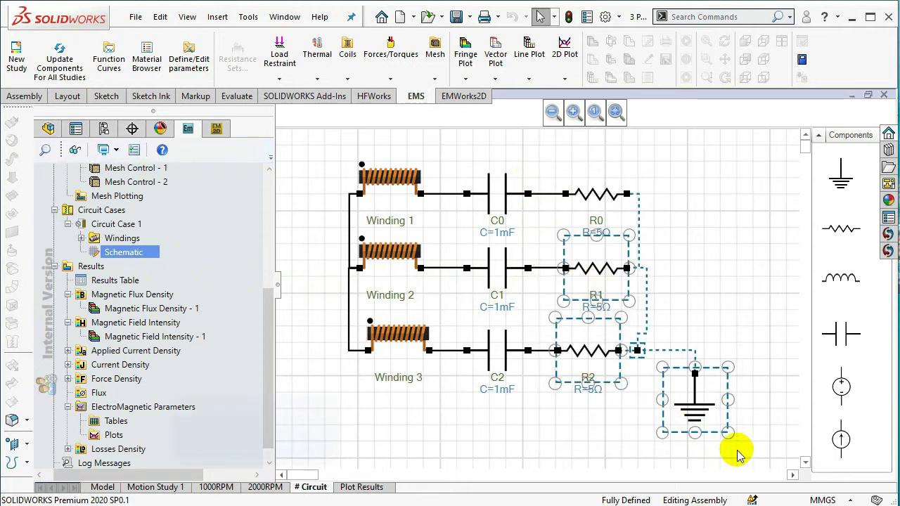
pyautogui.moveTo(599, 354); pyautogui.dragTo(681, 354)
pyautogui.click(645, 179)
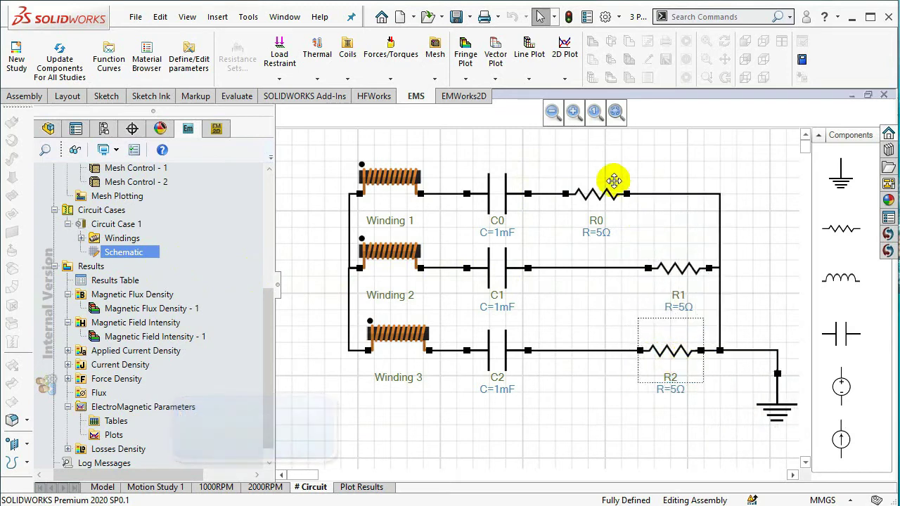
pyautogui.moveTo(595, 191); pyautogui.dragTo(676, 195)
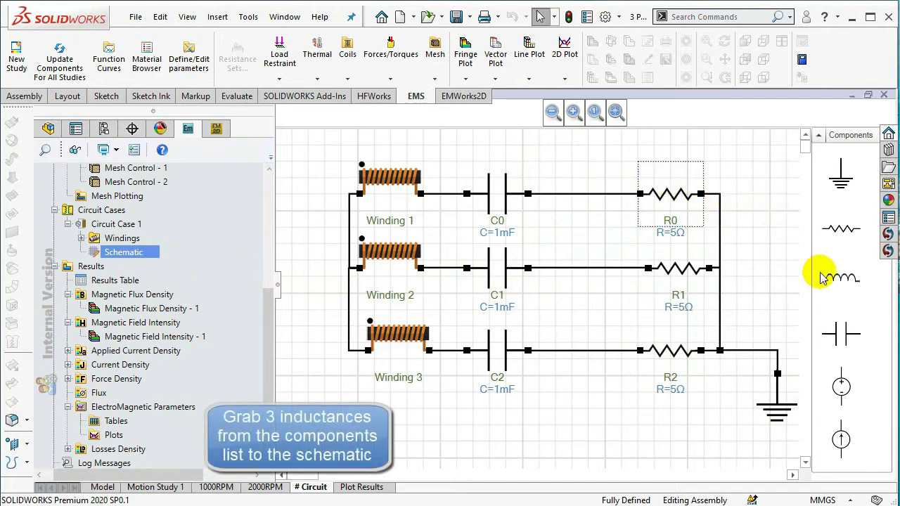
# - Place three inductors, L0, L1 and L2, between the capacitor and the resistor of each winding's branch
pyautogui.moveTo(836, 280); pyautogui.dragTo(588, 199)
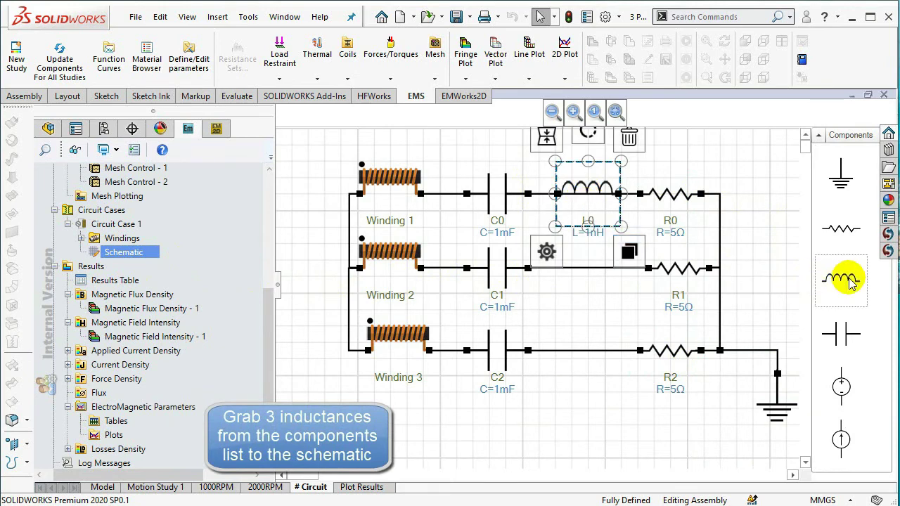
pyautogui.moveTo(841, 279); pyautogui.dragTo(588, 267)
pyautogui.moveTo(841, 281); pyautogui.dragTo(588, 348)
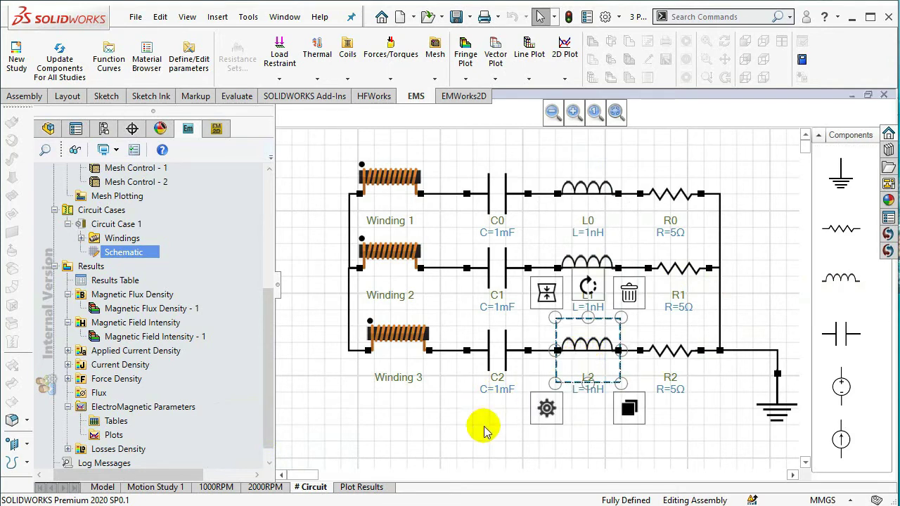
# - Delete the old wires running directly between the capacitors and the resistors in all three branches
pyautogui.click(540, 199)
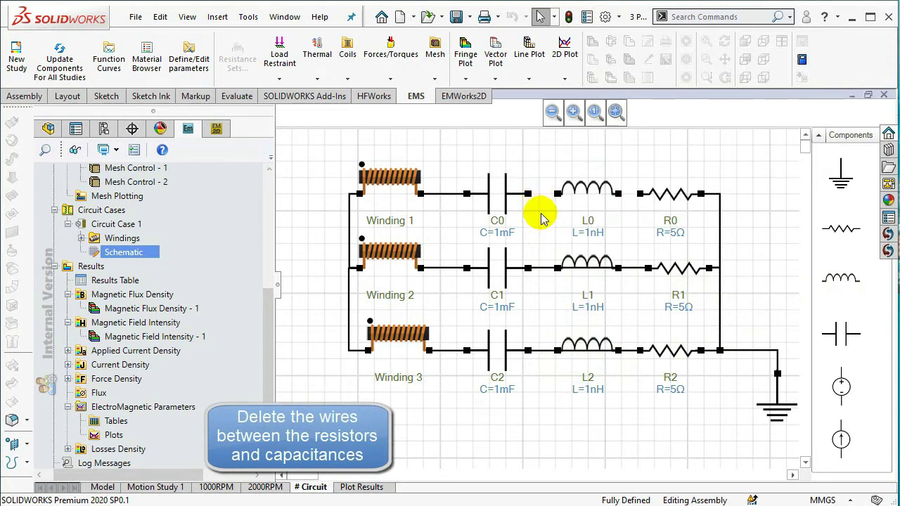
pyautogui.click(540, 268)
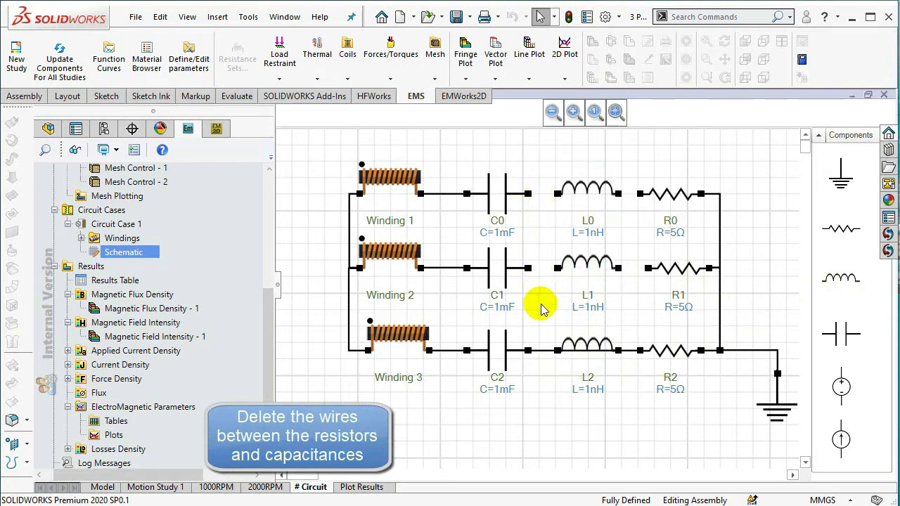
pyautogui.press('Delete')
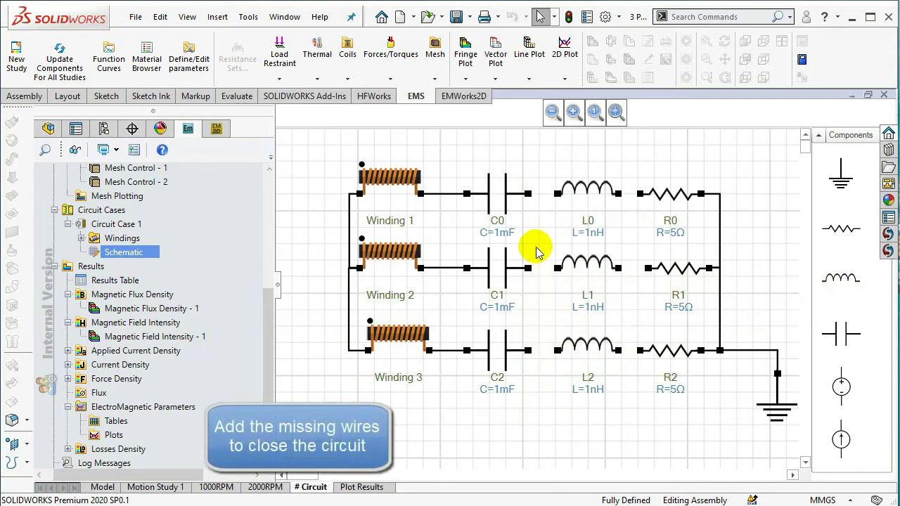
# - Wire each inductor in series between its branch's capacitor and resistor to close the three-phase circuit
pyautogui.moveTo(528, 194); pyautogui.dragTo(547, 193)
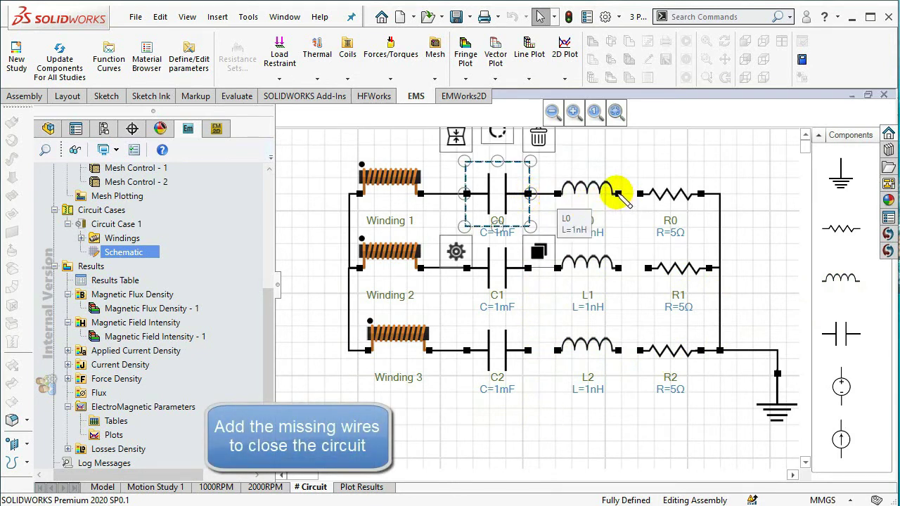
pyautogui.moveTo(618, 194); pyautogui.dragTo(635, 192)
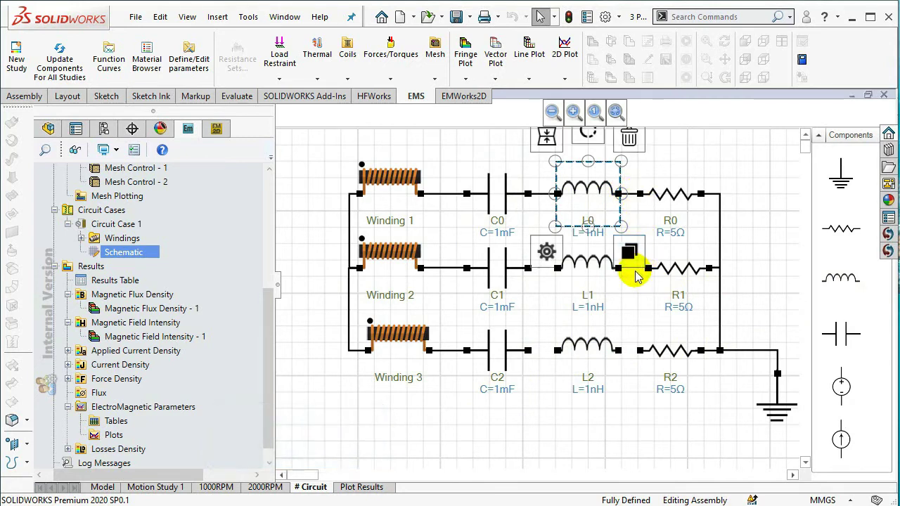
pyautogui.moveTo(621, 271); pyautogui.dragTo(643, 271)
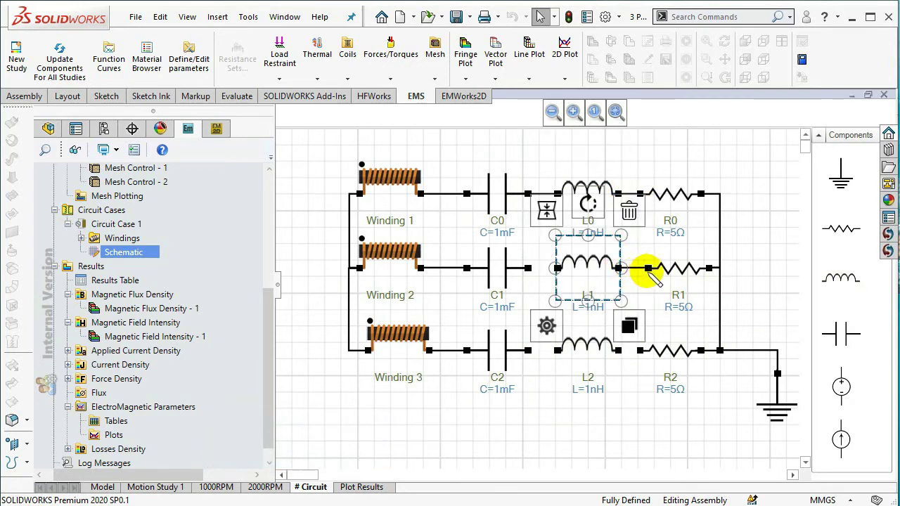
pyautogui.click(528, 268)
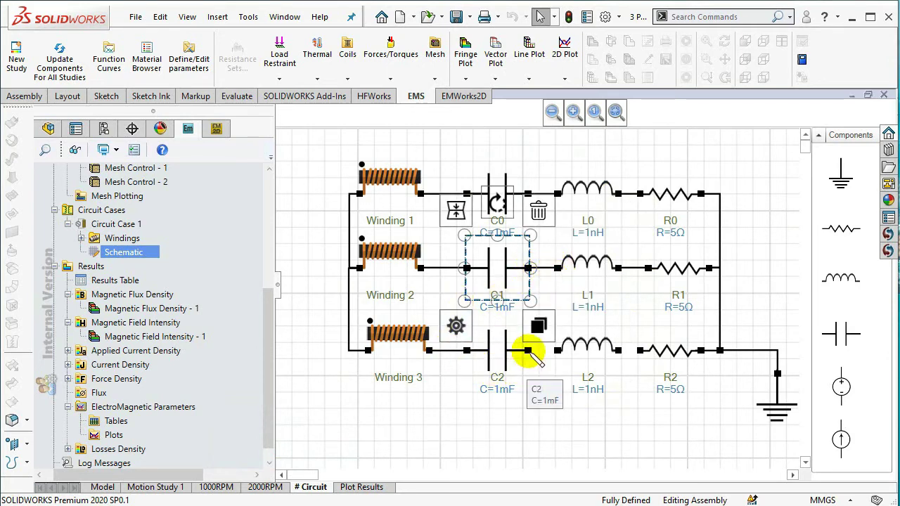
pyautogui.click(529, 351)
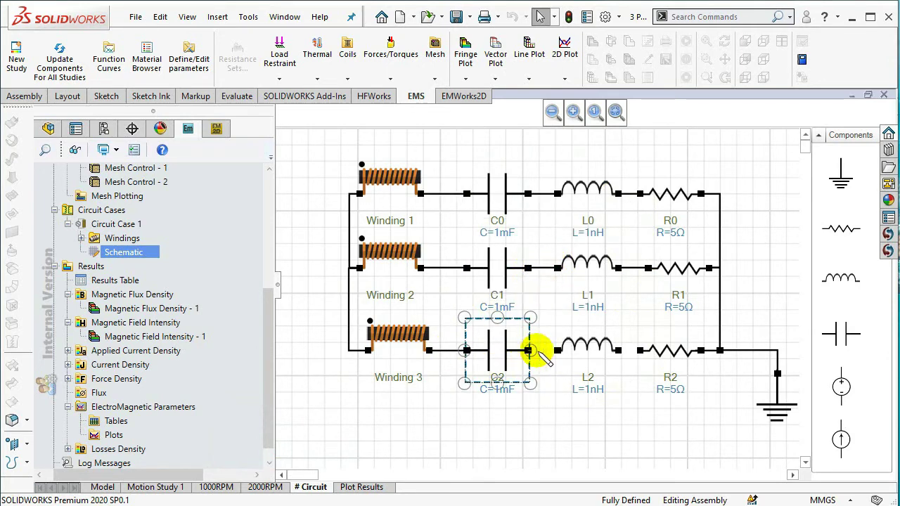
pyautogui.click(619, 350)
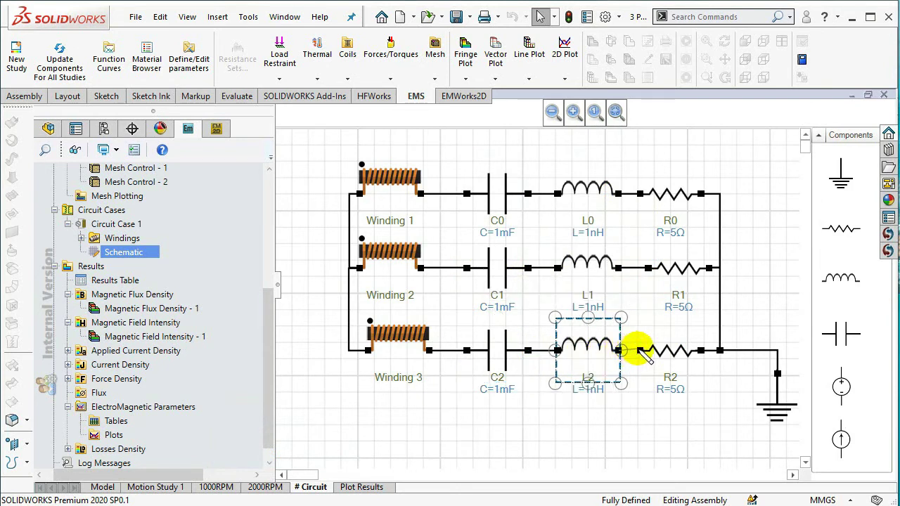
pyautogui.click(644, 351)
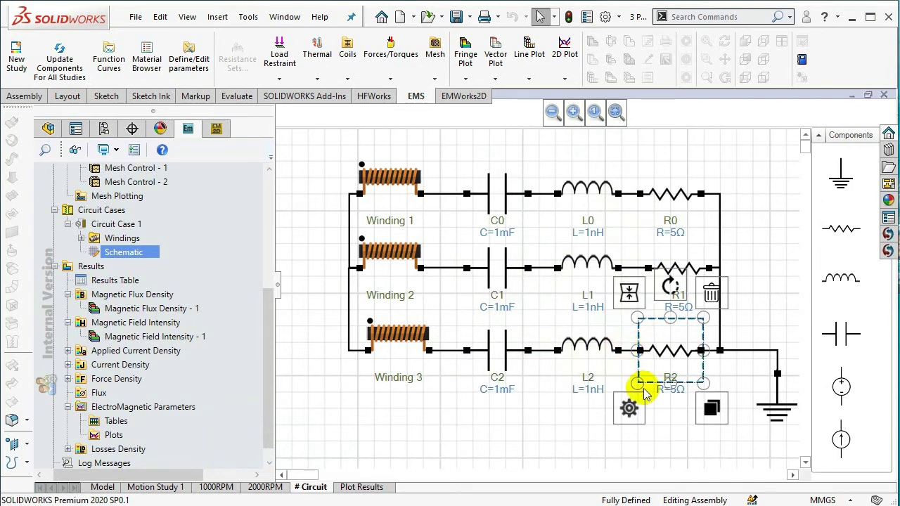
pyautogui.click(596, 452)
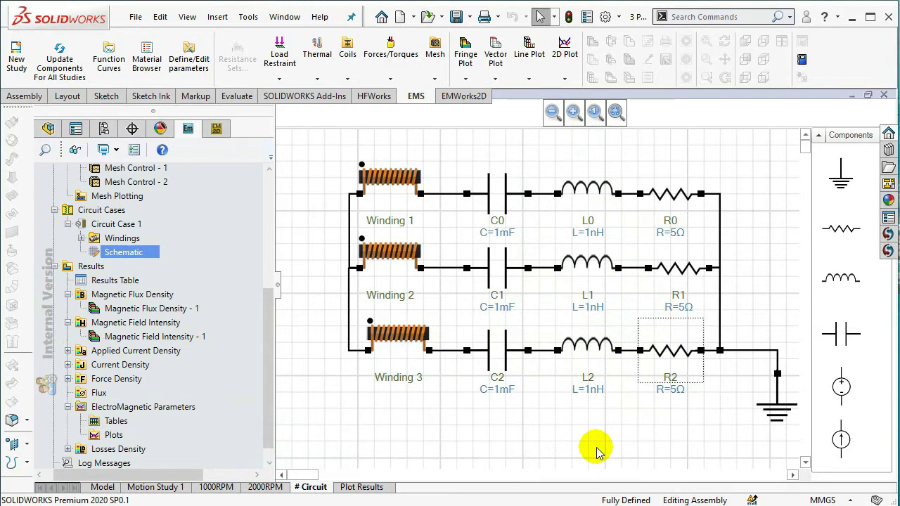
# - Set the inductance of L0 in the Winding 1 branch to 1 mH
pyautogui.doubleClick(594, 191)
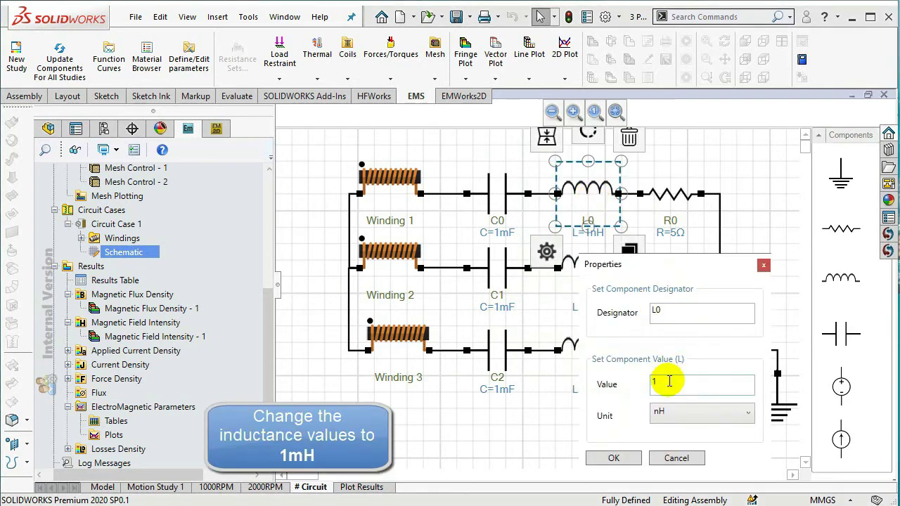
pyautogui.click(673, 418)
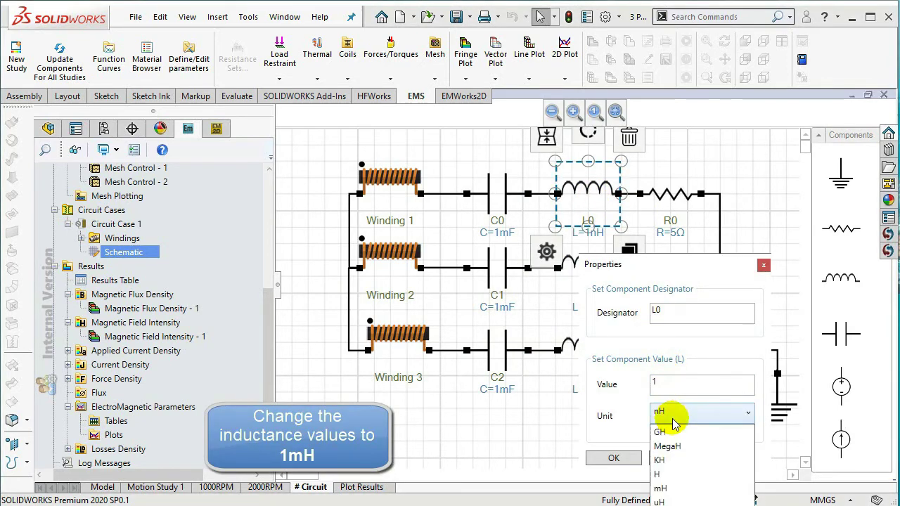
pyautogui.click(680, 488)
pyautogui.click(613, 458)
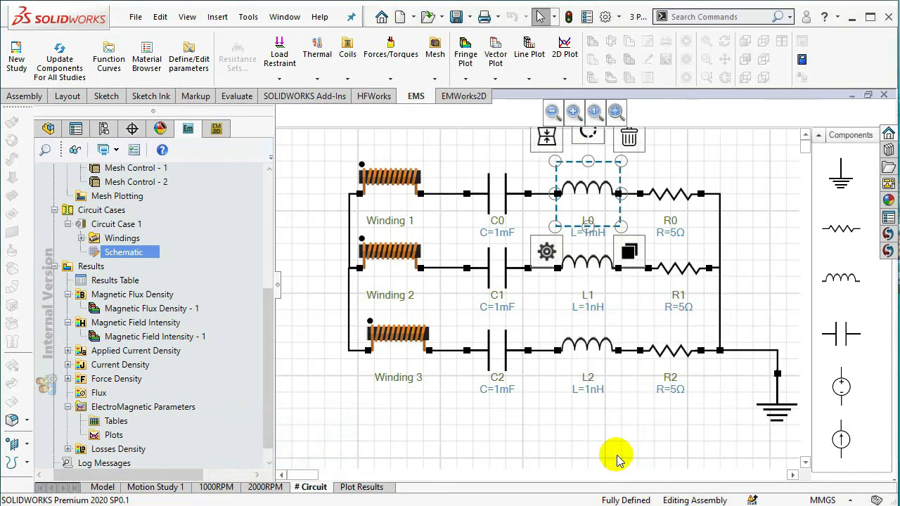
# - Set the inductance of L1 in the Winding 2 branch to 1 mH
pyautogui.click(588, 264)
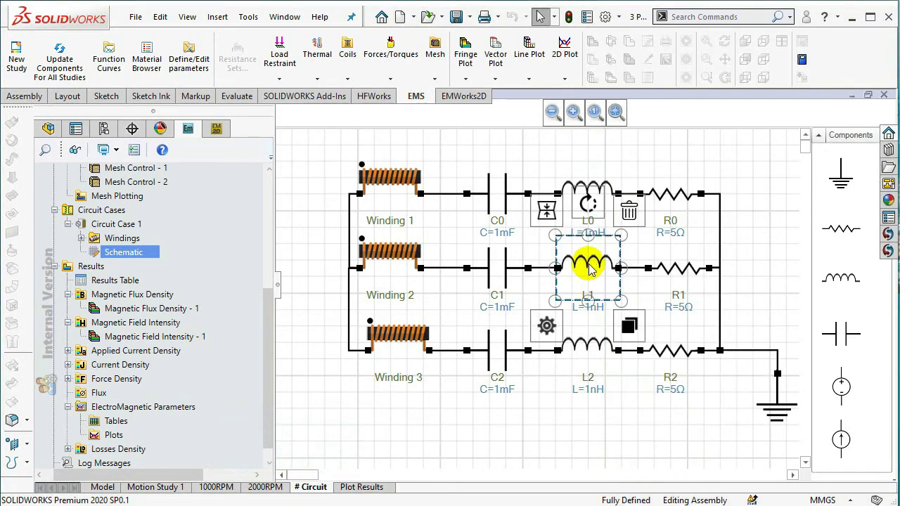
pyautogui.doubleClick(589, 266)
pyautogui.click(671, 415)
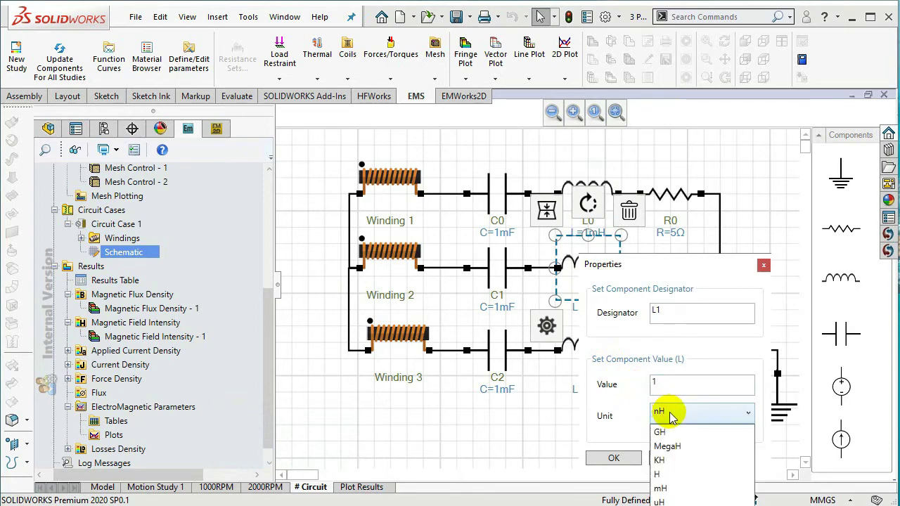
pyautogui.click(685, 488)
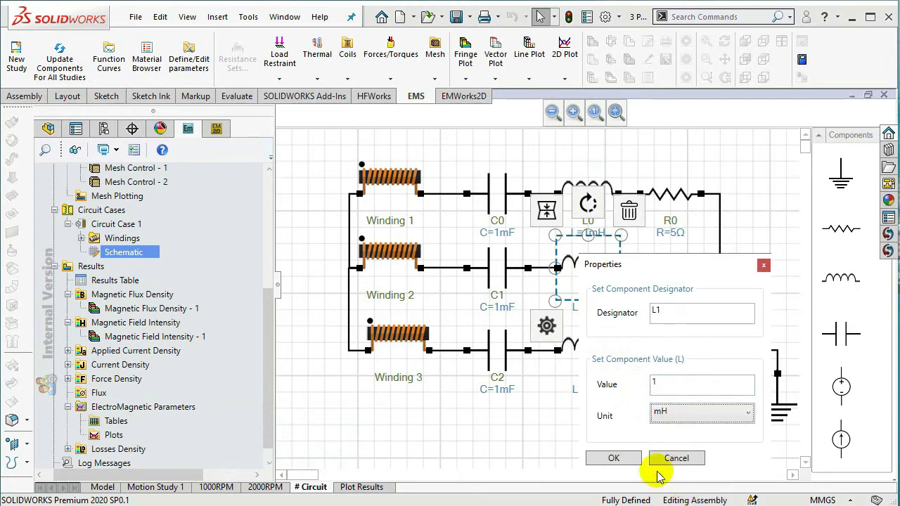
pyautogui.click(616, 459)
# - Set the inductance of L2 in the Winding 3 branch to 1 mH
pyautogui.doubleClick(591, 336)
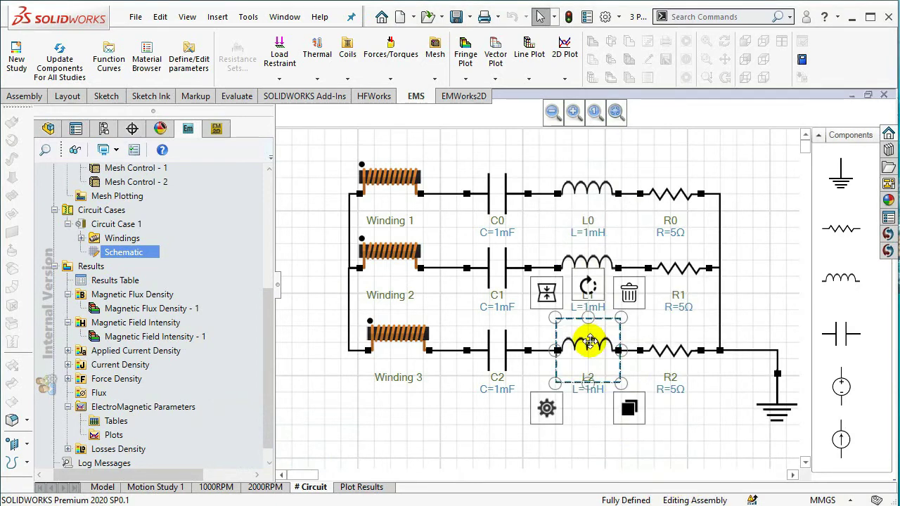
pyautogui.click(664, 415)
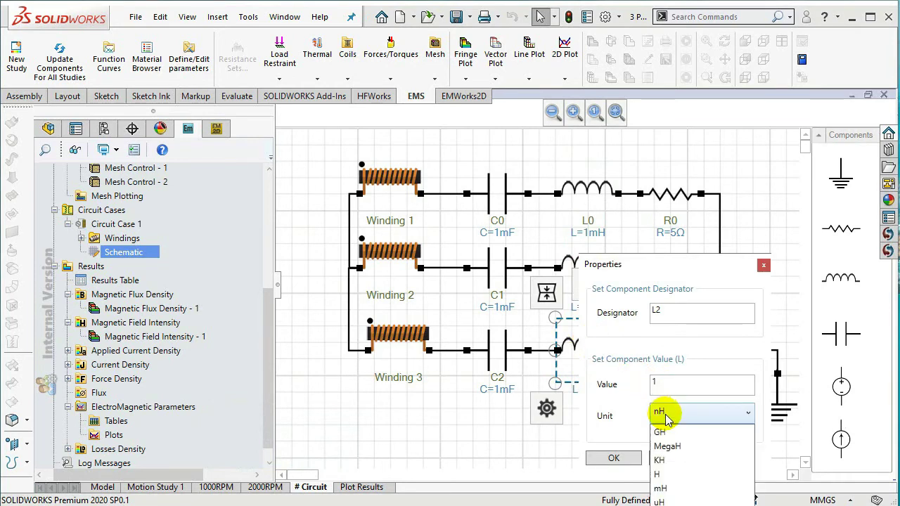
pyautogui.click(679, 488)
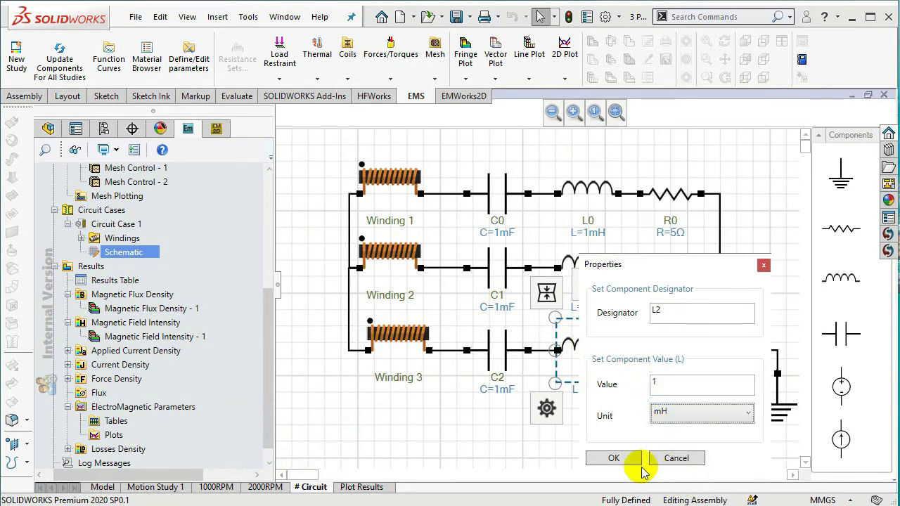
pyautogui.click(627, 457)
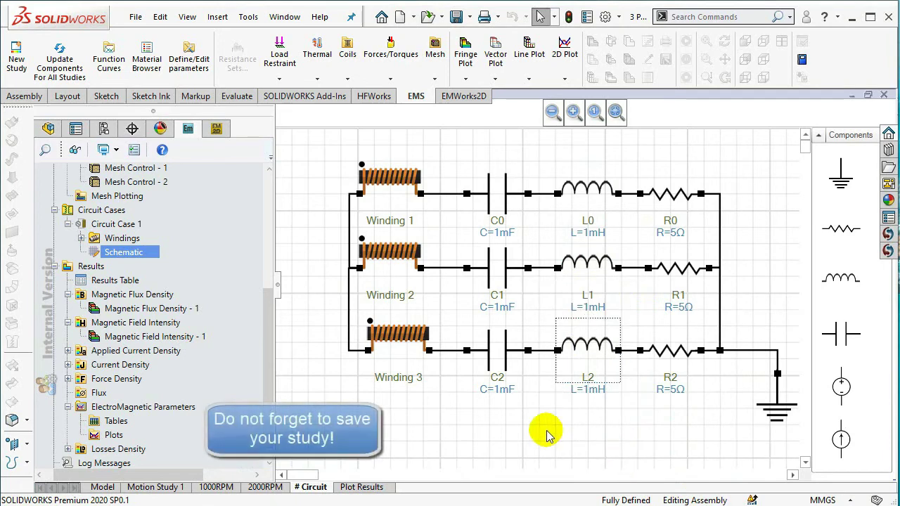
# - Save the assembly and run the RLC Load study
pyautogui.click(457, 16)
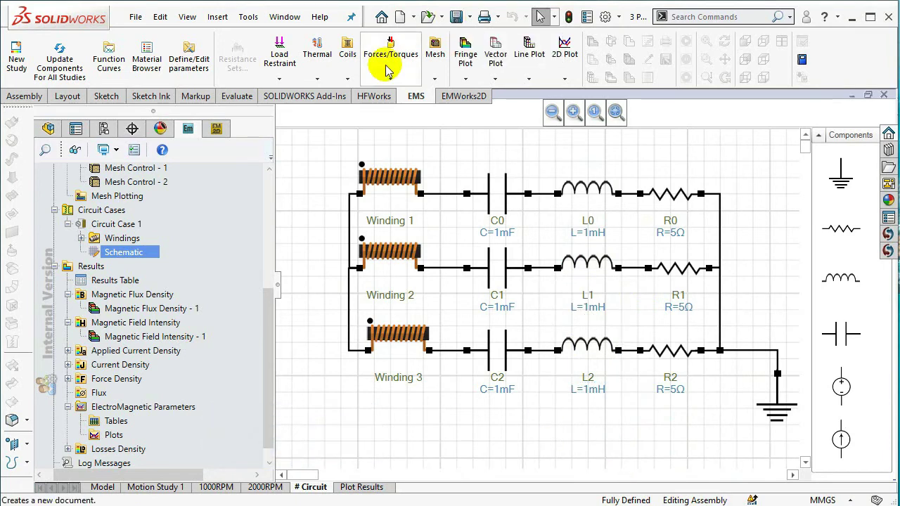
pyautogui.moveTo(266, 302); pyautogui.dragTo(266, 184)
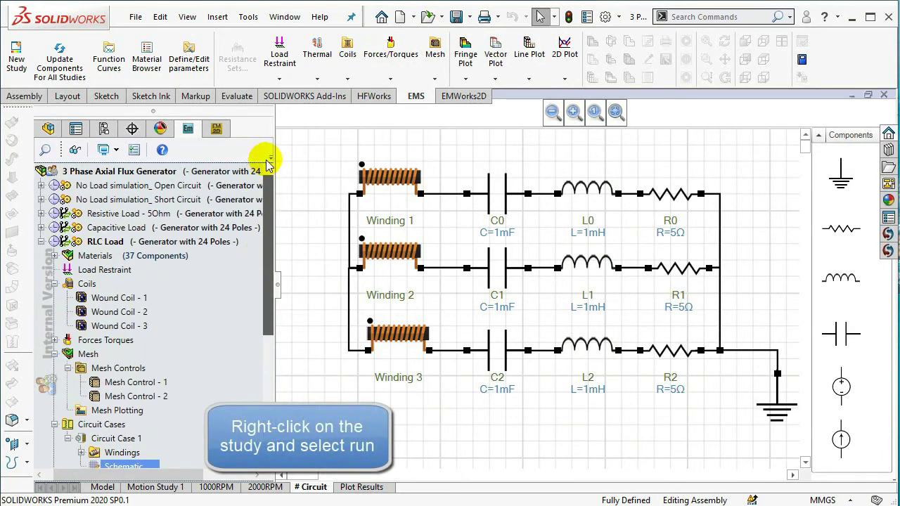
pyautogui.rightClick(227, 241)
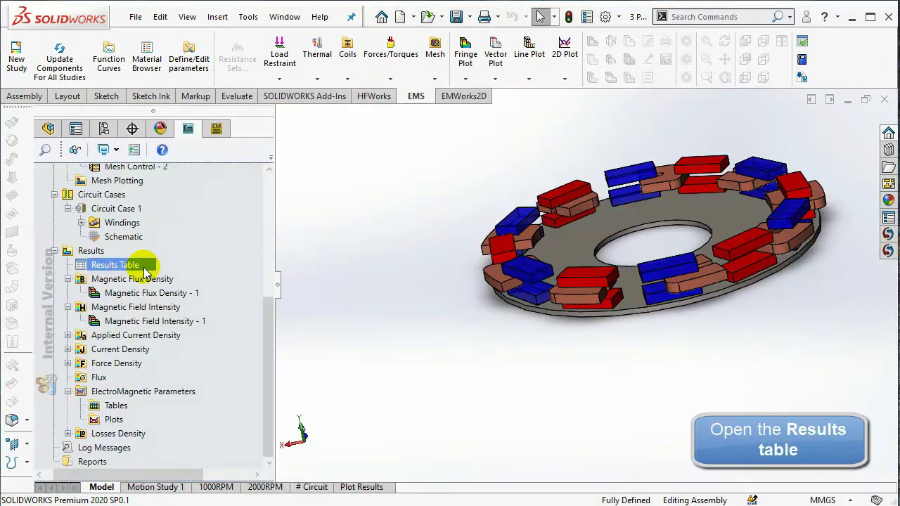
# - Open the RLC Load results table and preview a plot of the current in Wound Coils 1, 2 and 3 over time
pyautogui.doubleClick(146, 272)
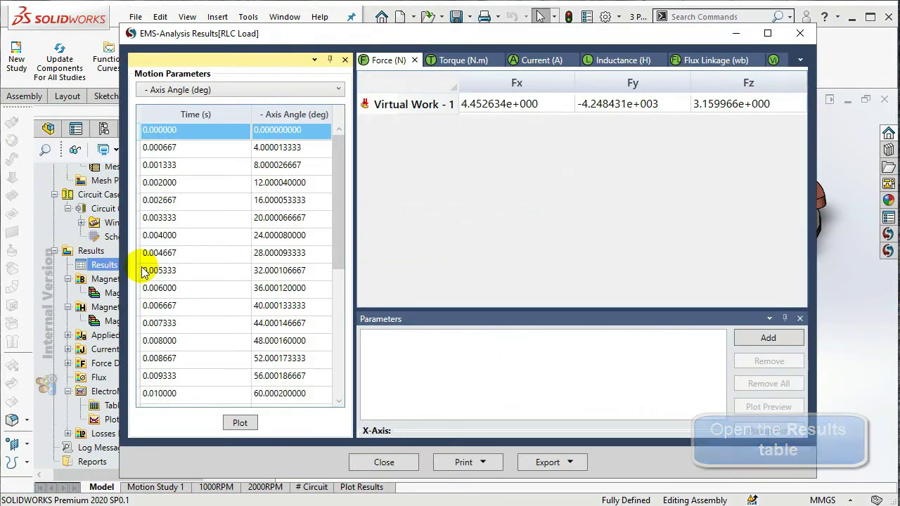
pyautogui.click(543, 62)
pyautogui.moveTo(540, 104); pyautogui.dragTo(539, 149)
pyautogui.click(751, 337)
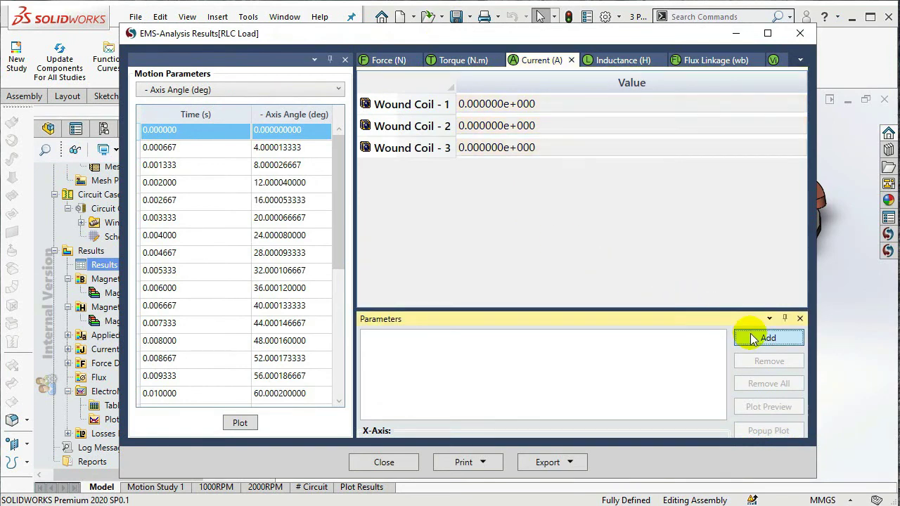
pyautogui.click(748, 412)
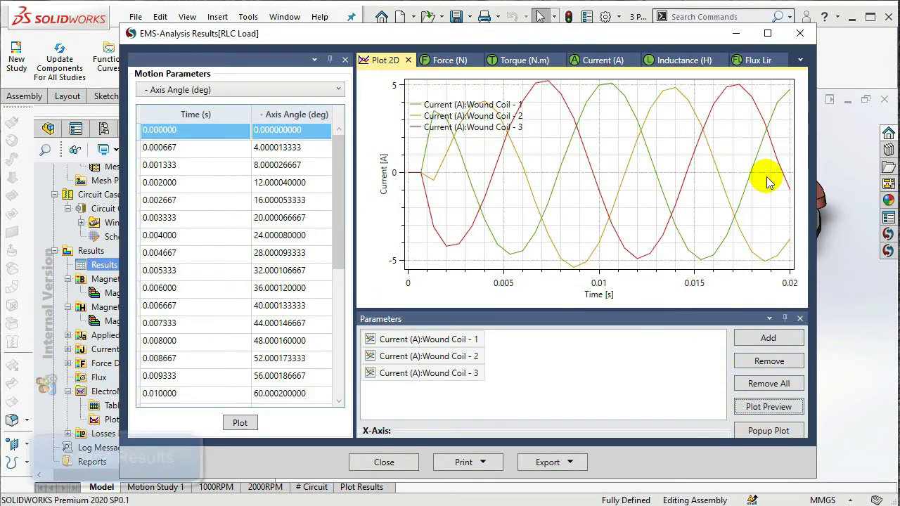
# - Preview a plot of the induced voltage in Wound Coils 1, 2 and 3 over time
pyautogui.click(800, 62)
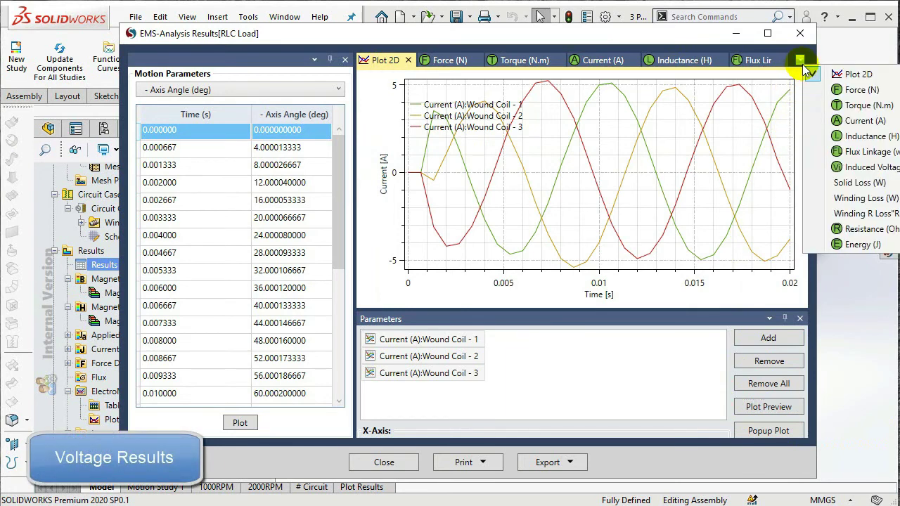
pyautogui.click(835, 167)
pyautogui.moveTo(637, 108); pyautogui.dragTo(632, 160)
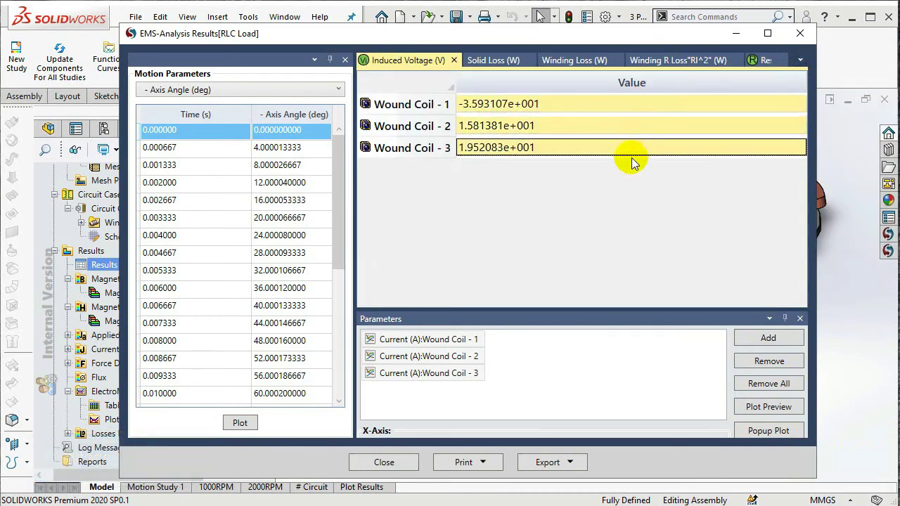
pyautogui.click(744, 341)
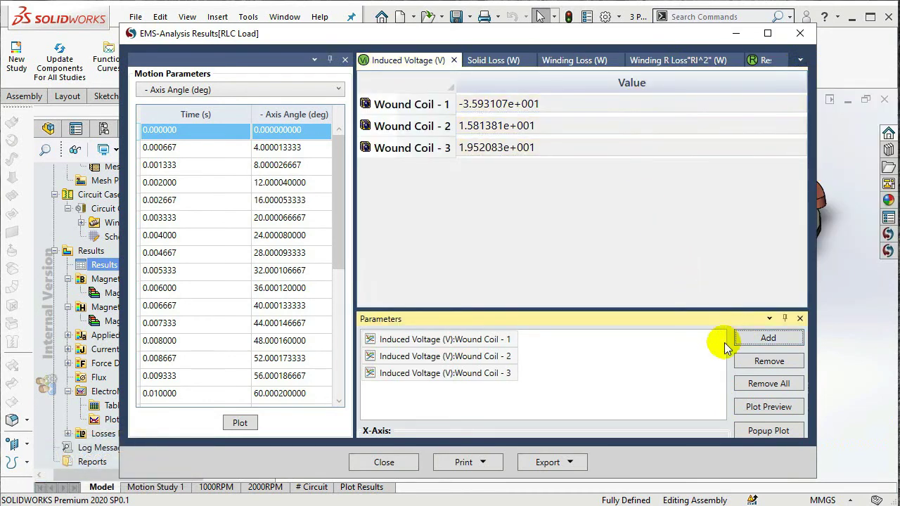
pyautogui.click(747, 412)
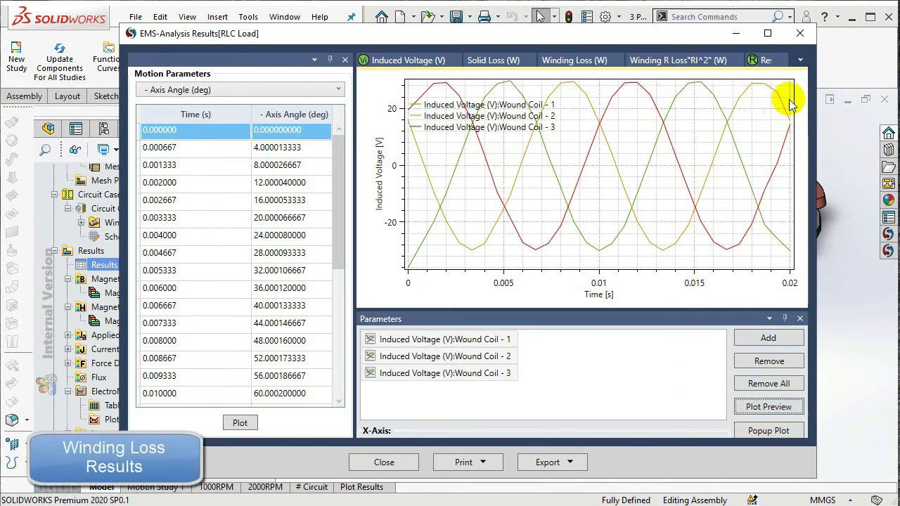
# - Preview a plot of the winding loss in Wound Coils 1, 2 and 3 over time and close the results table
pyautogui.click(800, 60)
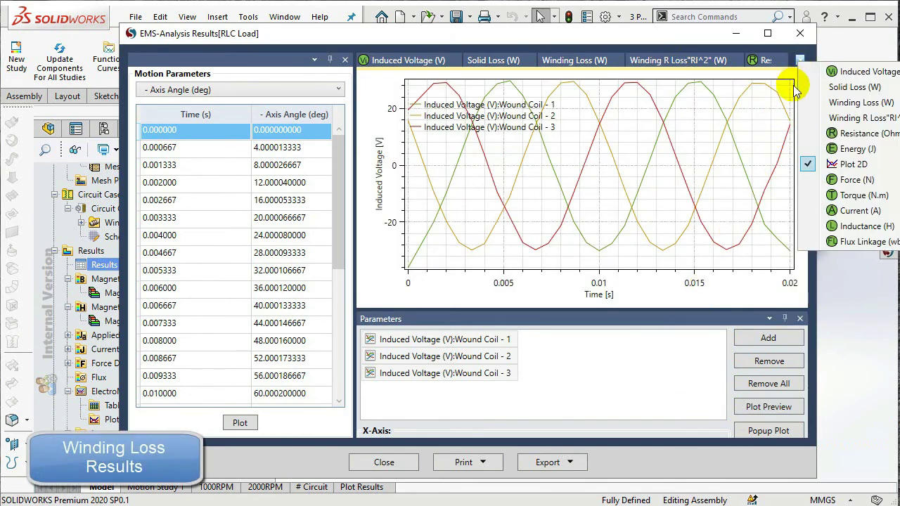
pyautogui.click(805, 102)
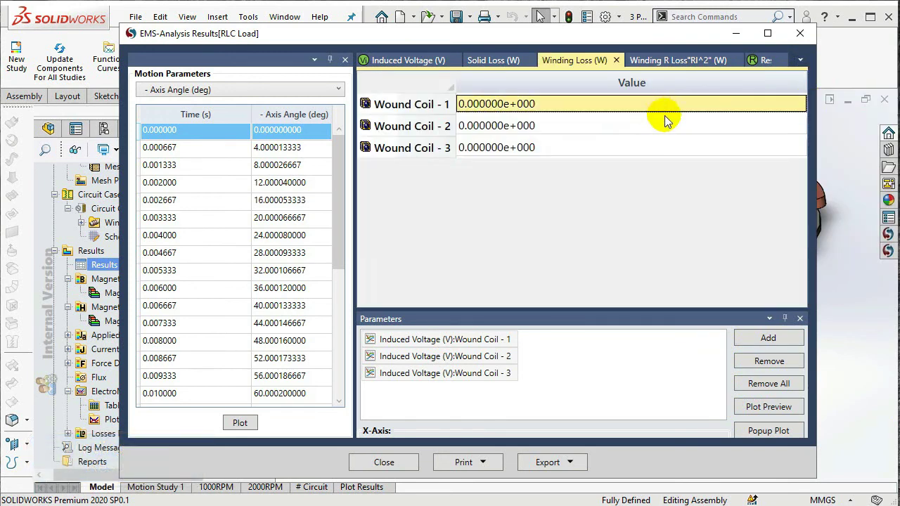
pyautogui.moveTo(666, 121); pyautogui.dragTo(673, 150)
pyautogui.click(747, 337)
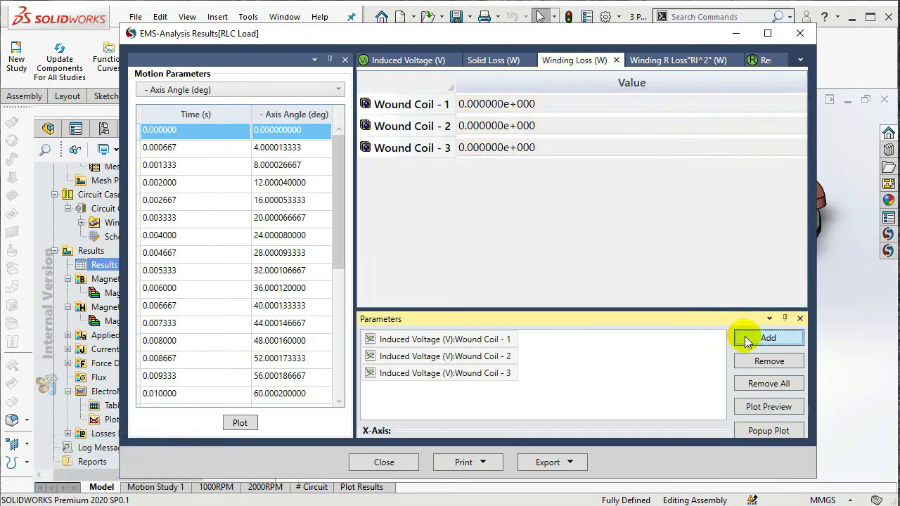
pyautogui.click(743, 414)
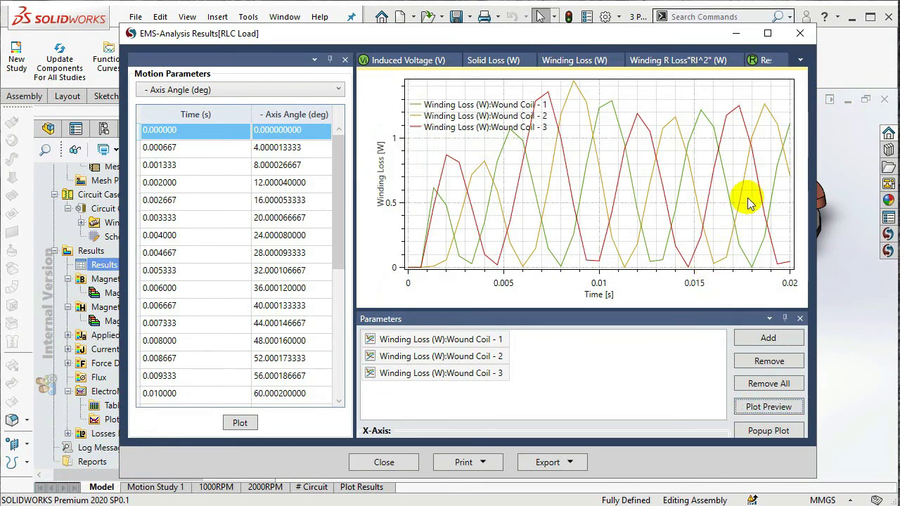
pyautogui.click(800, 35)
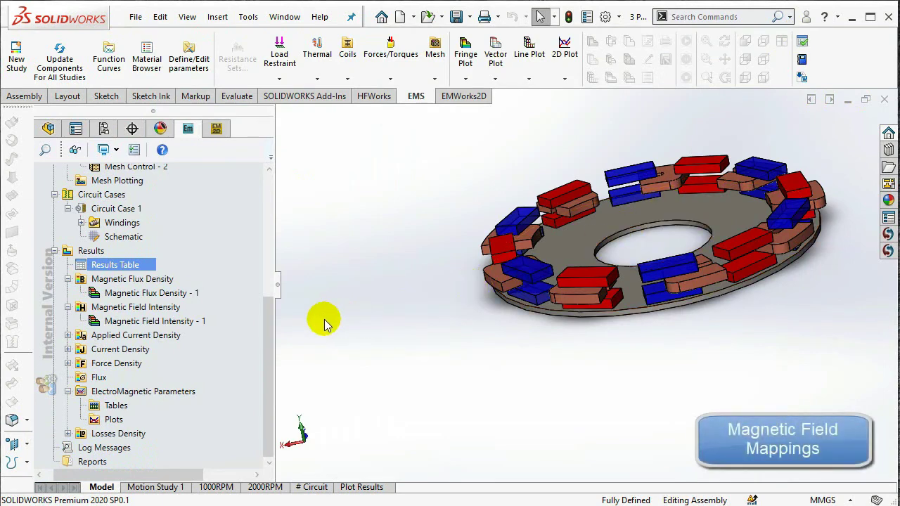
# - Display the Magnetic Flux Density - 1 plot and the Magnetic Field Intensity - 1 plot of the RLC Load study on the generator
pyautogui.doubleClick(186, 295)
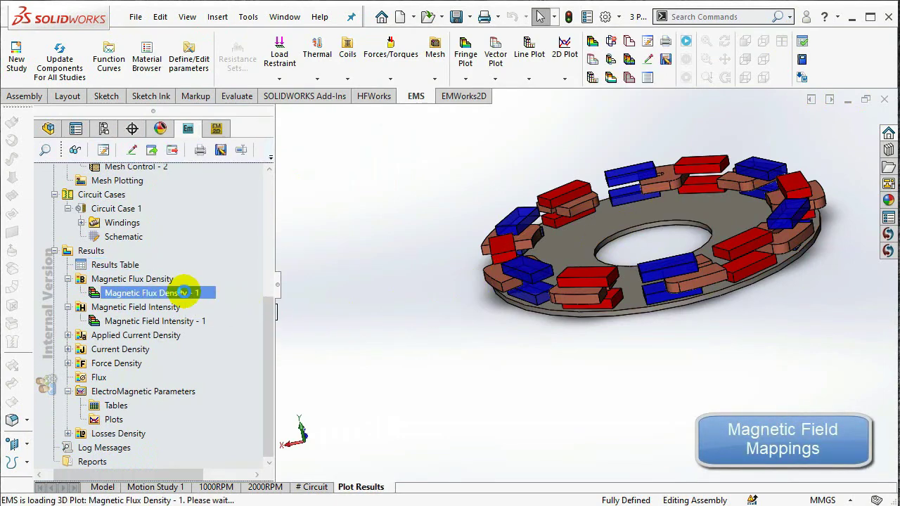
pyautogui.click(180, 323)
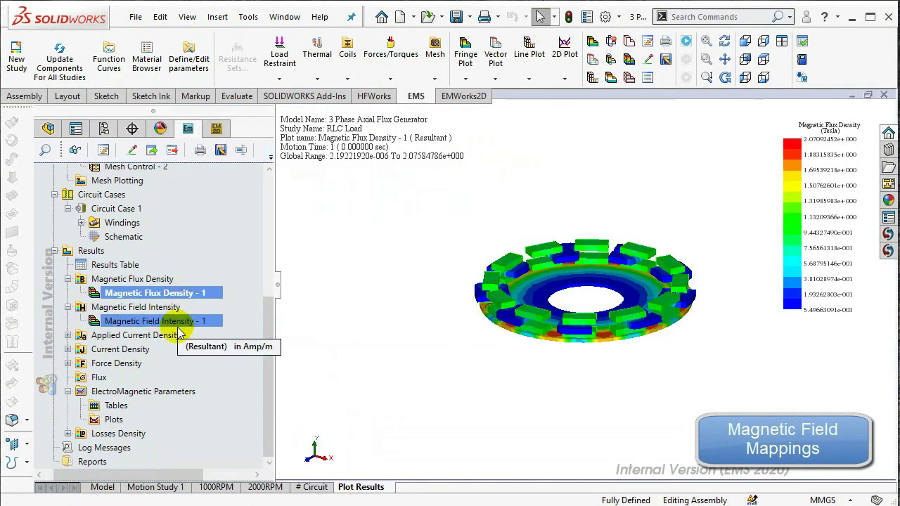
pyautogui.doubleClick(178, 325)
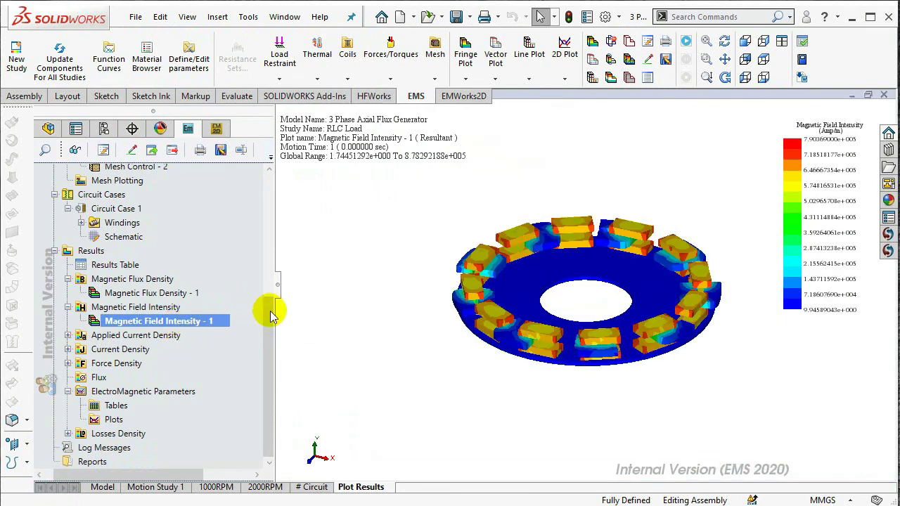